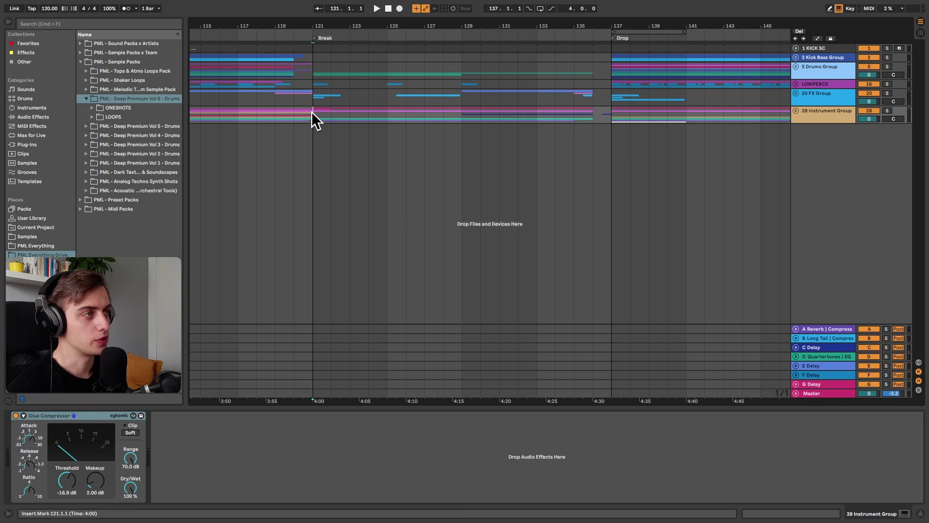
Play from bar 136 ahead of the Drop and unfold the Instrument Group and its HypnoLead track.
click(592, 116)
key(space)
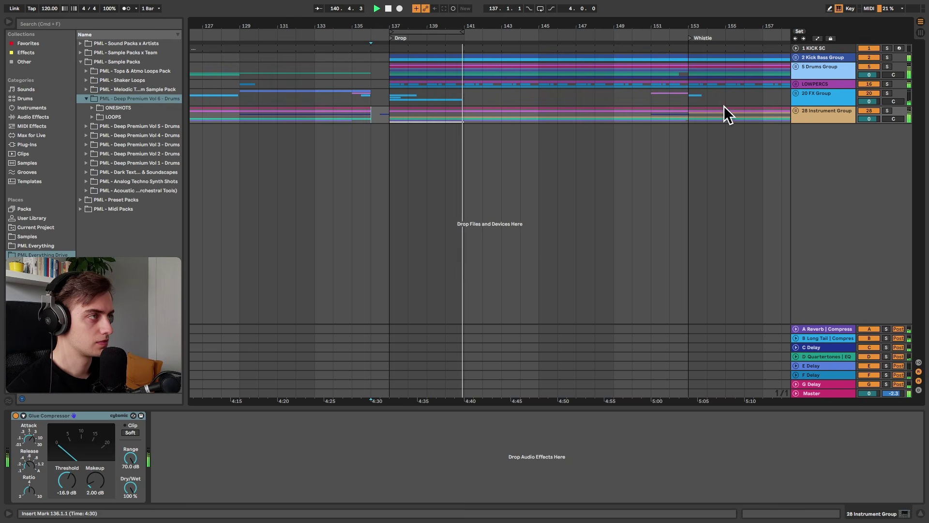
click(795, 110)
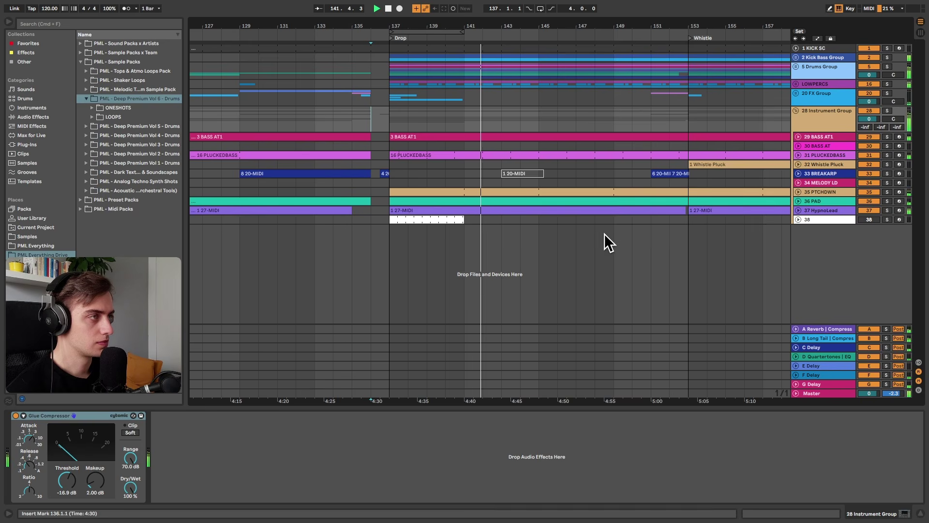
click(797, 210)
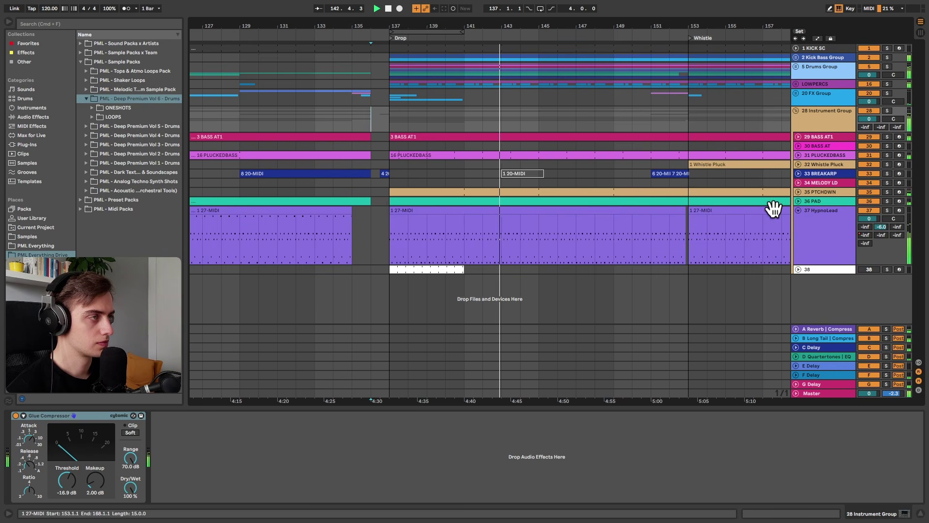
Inspect the notes of the HypnoLead clip in the Drop section, and return to the arrangement and device view.
drag(532, 29, 465, 27)
double_click(509, 209)
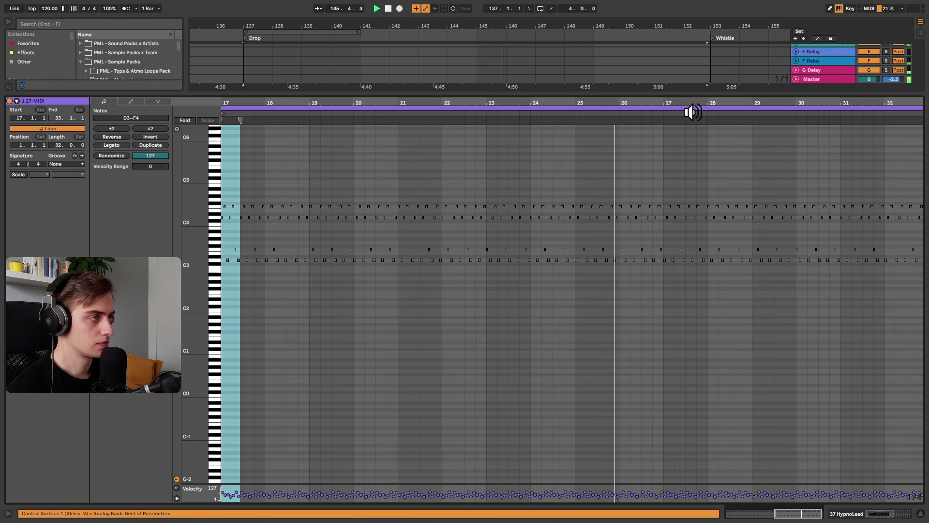
key(shift+Tab)
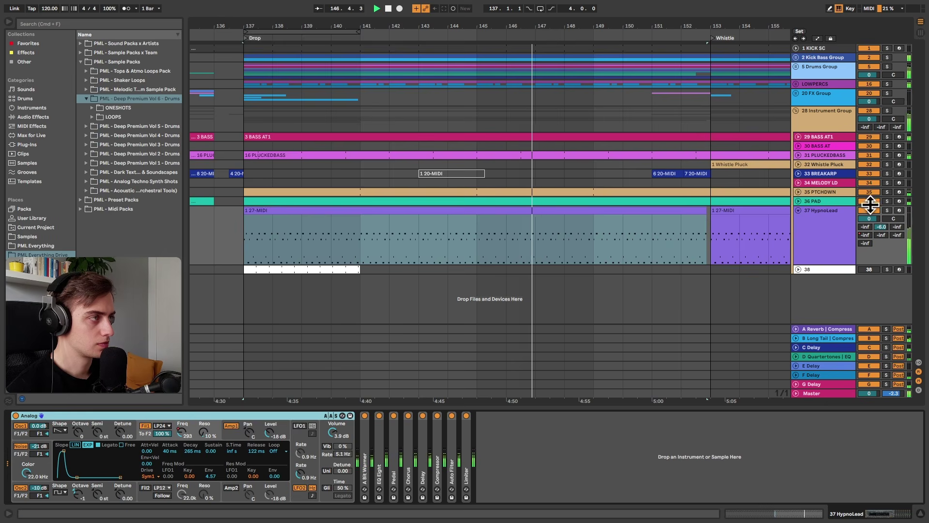
Solo the HypnoLead track and enlarge its height in the arrangement.
click(886, 210)
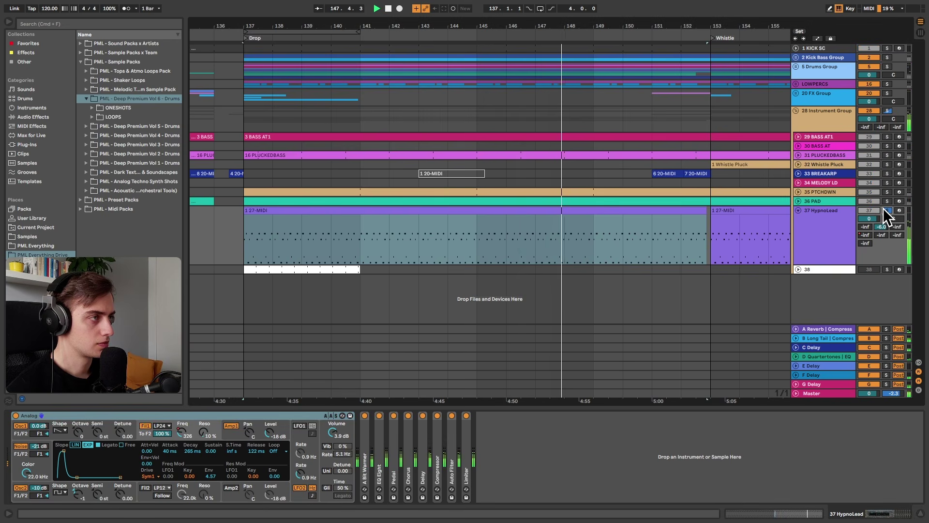
drag(676, 28, 630, 24)
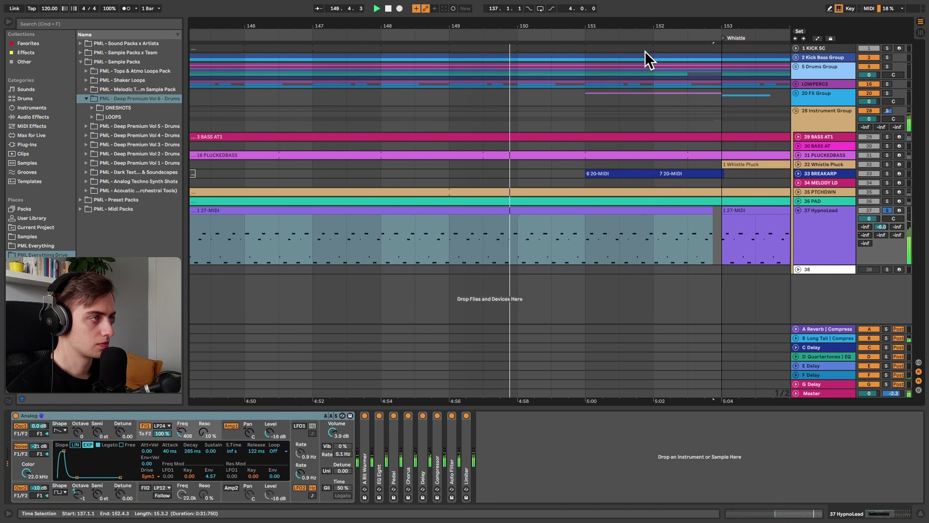
drag(808, 264, 809, 321)
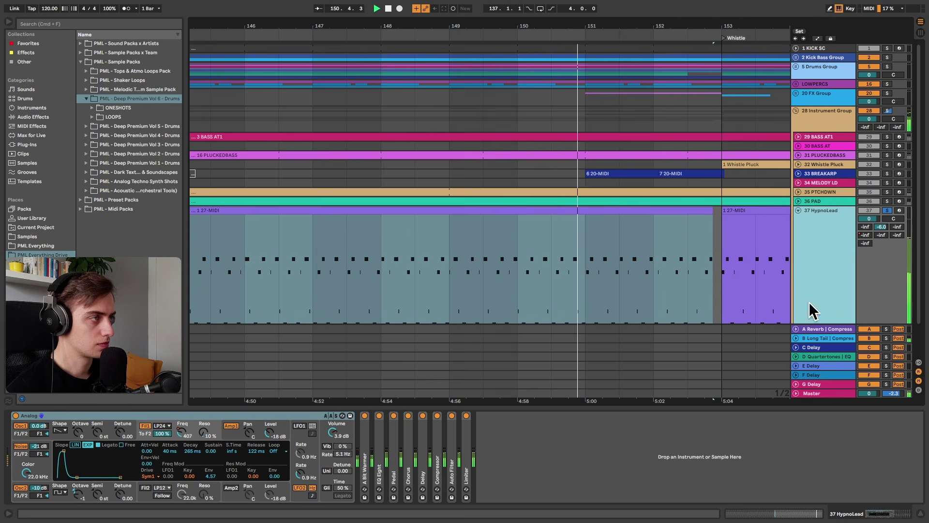
Examine the device chains of the instrument tracks one by one, from BASS AT1 down to HypnoLead.
scroll(657, 179, down, 2)
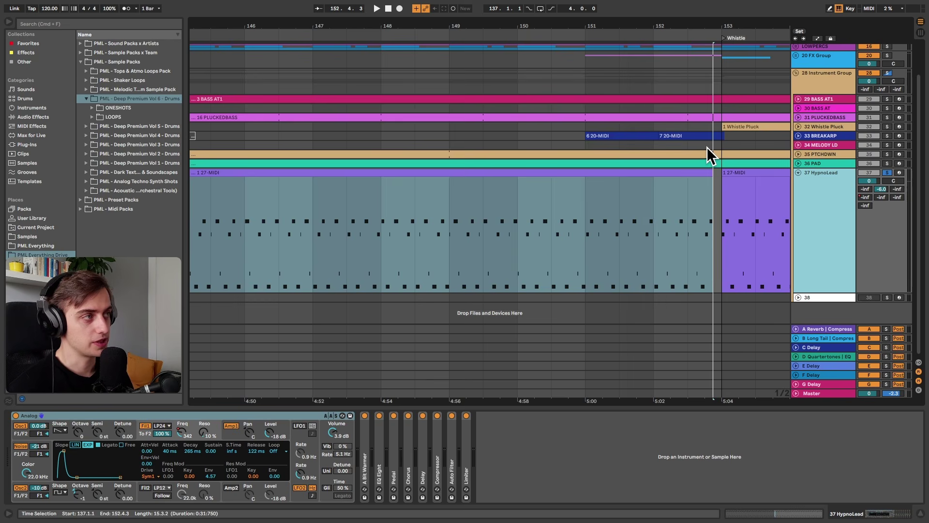
click(837, 98)
key(Down)
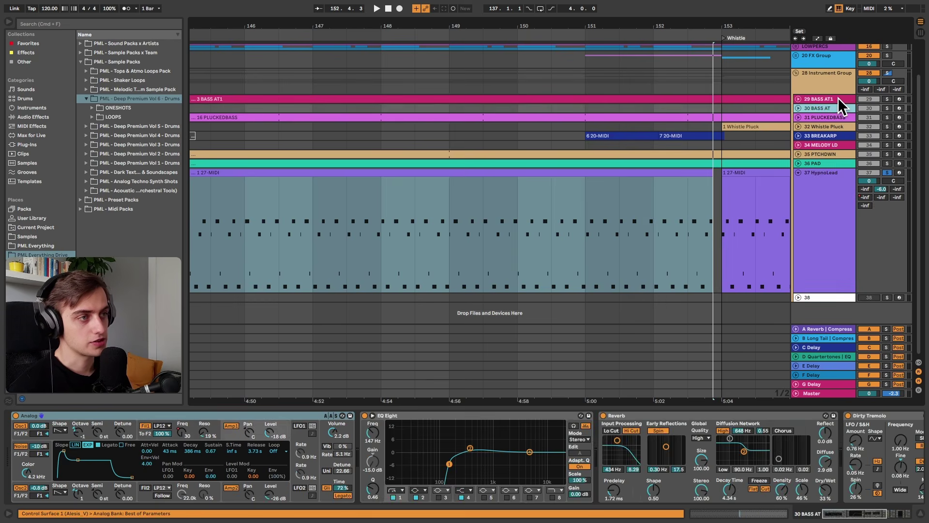
key(Down)
key(Down)
key(Down)
key(Down)
key(Down)
key(Down)
key(Down)
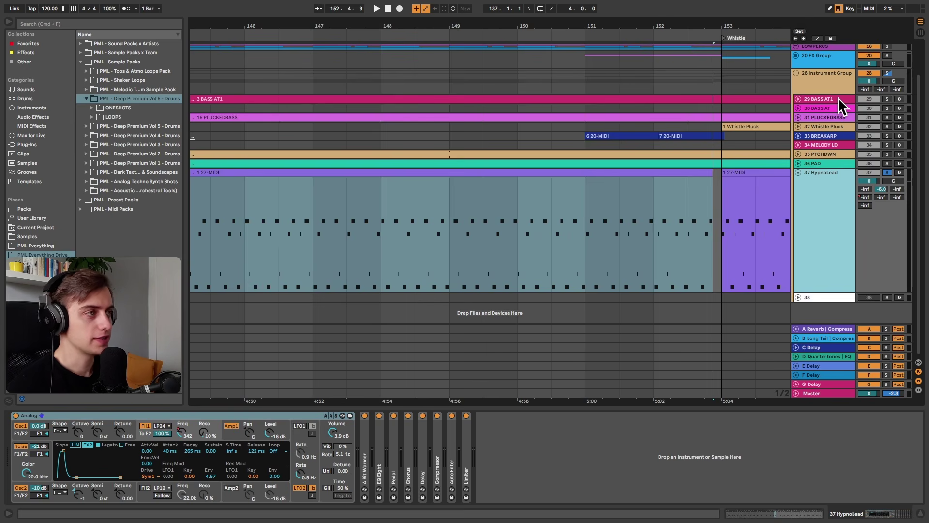
Insert a MIDI track below track 38 with the favorite instrument Analog, and set its filter 1 frequency to 3.4k.
right_click(699, 297)
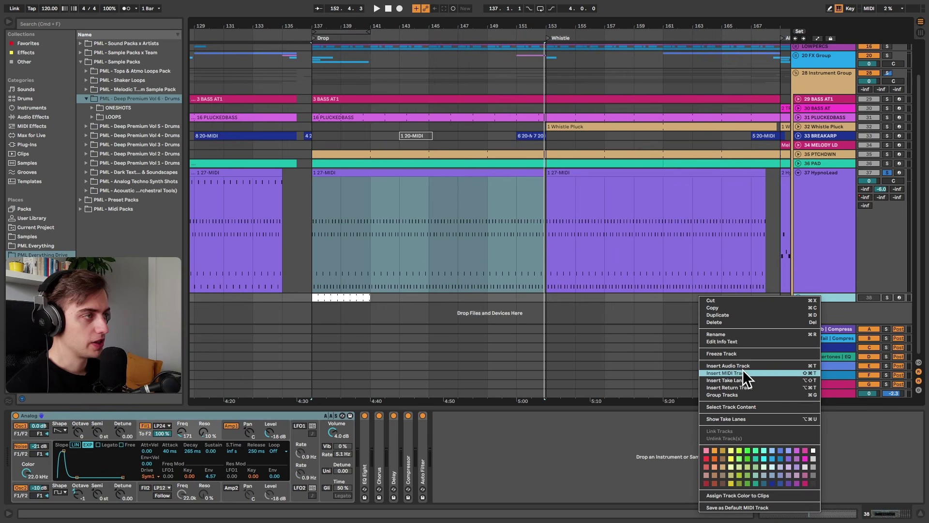
key(Return)
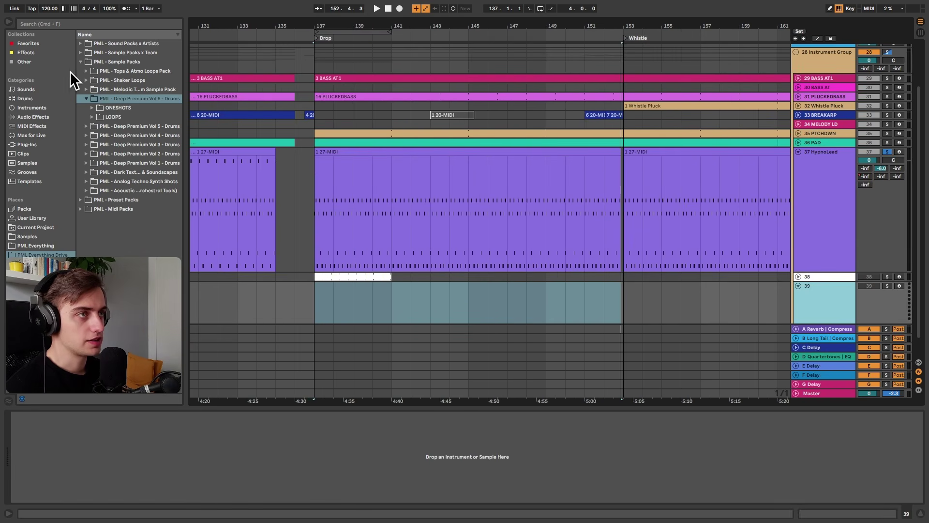
click(25, 50)
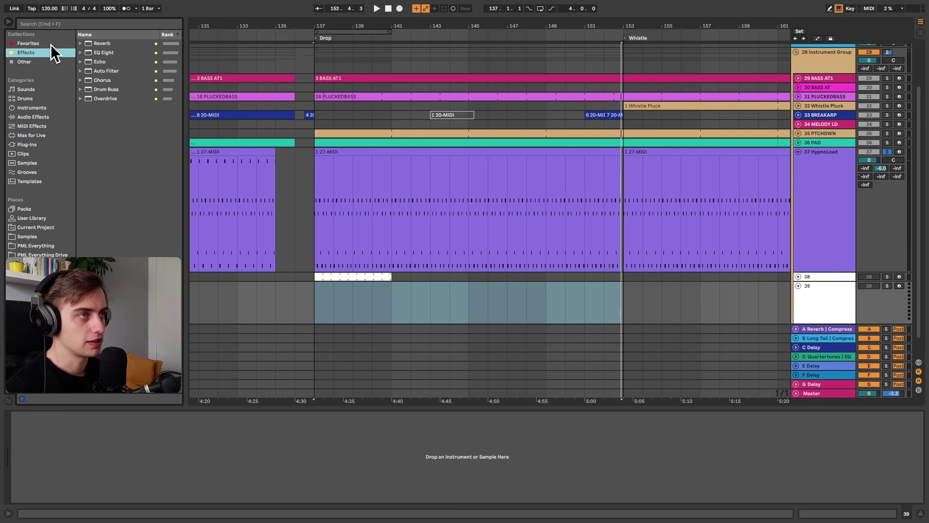
click(51, 45)
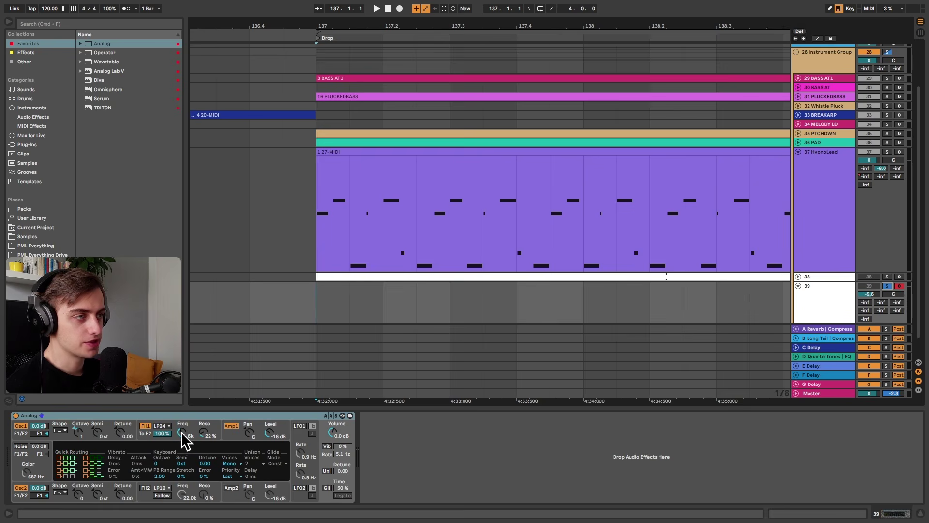
drag(185, 438, 185, 441)
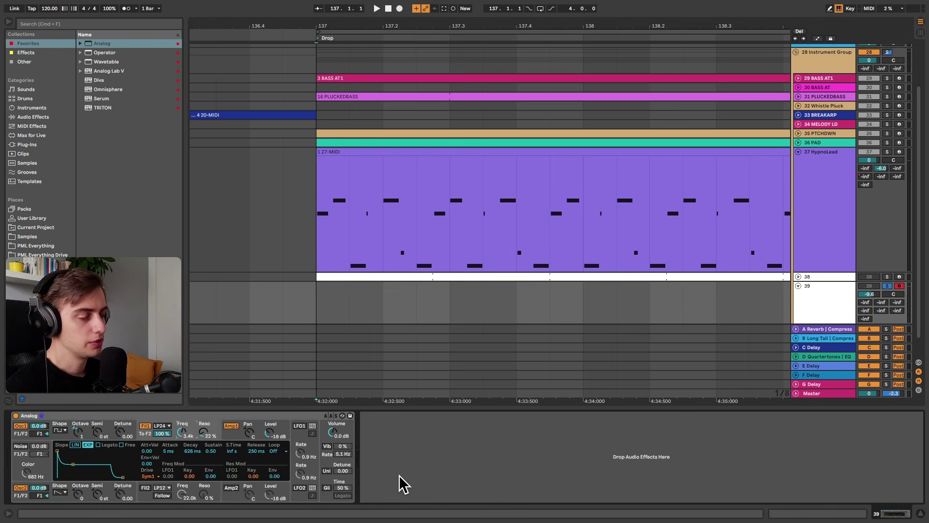
Enlarge track 39 and create an empty MIDI clip on it from 137.1.1 to 137.2.4.
scroll(517, 246, down, 2)
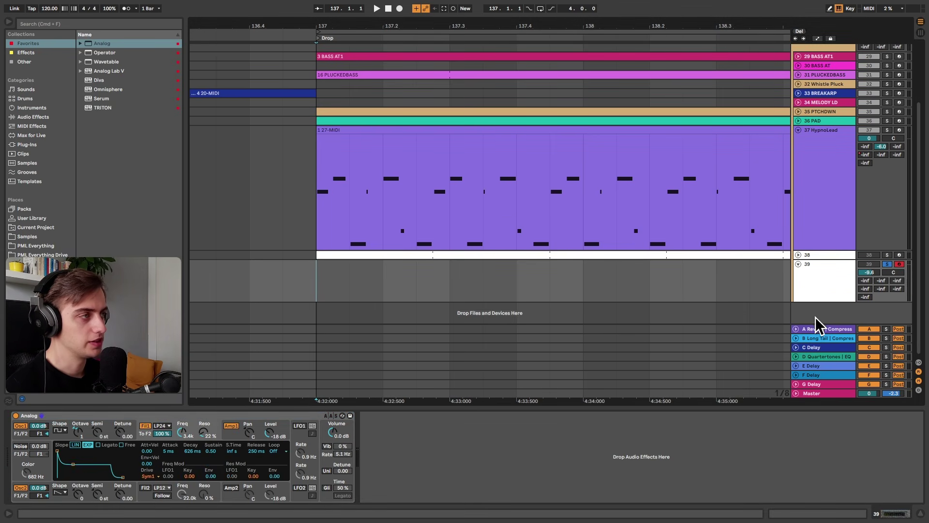
click(814, 299)
scroll(607, 263, down, 5)
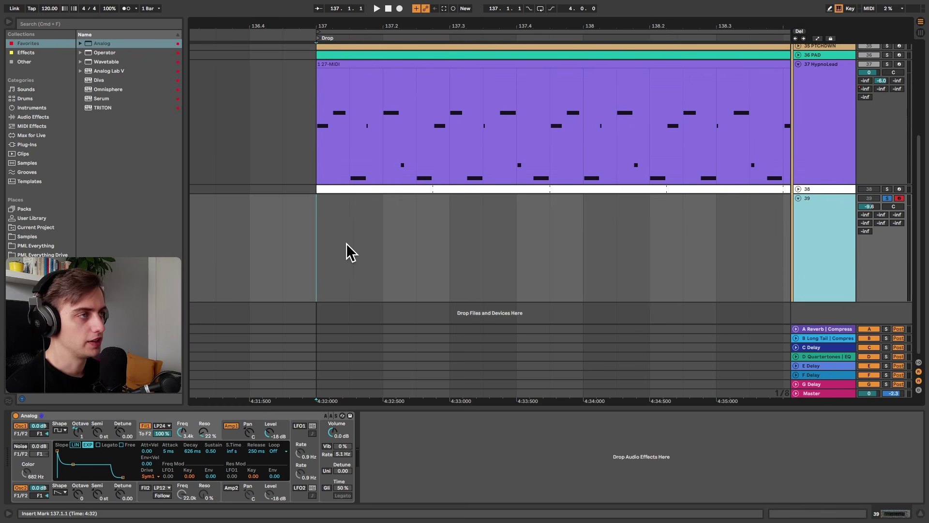
scroll(299, 250, up, 3)
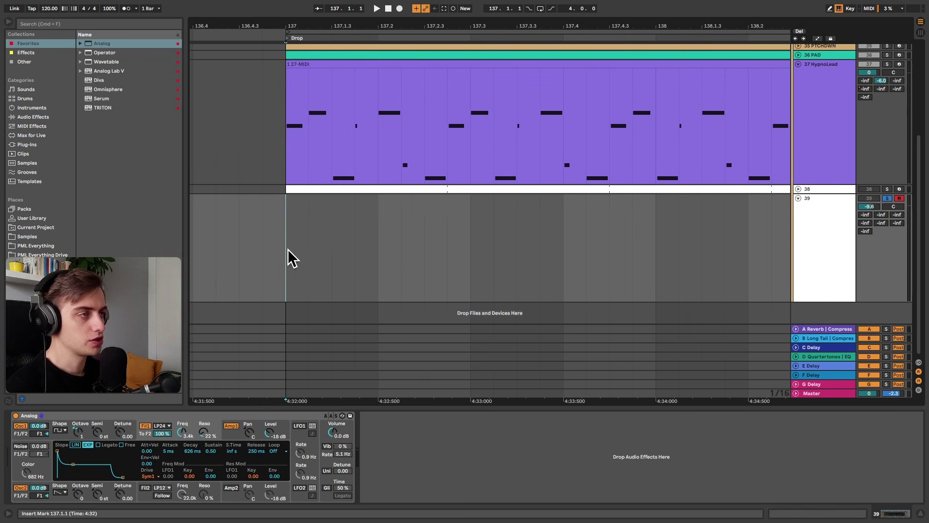
drag(288, 248, 444, 275)
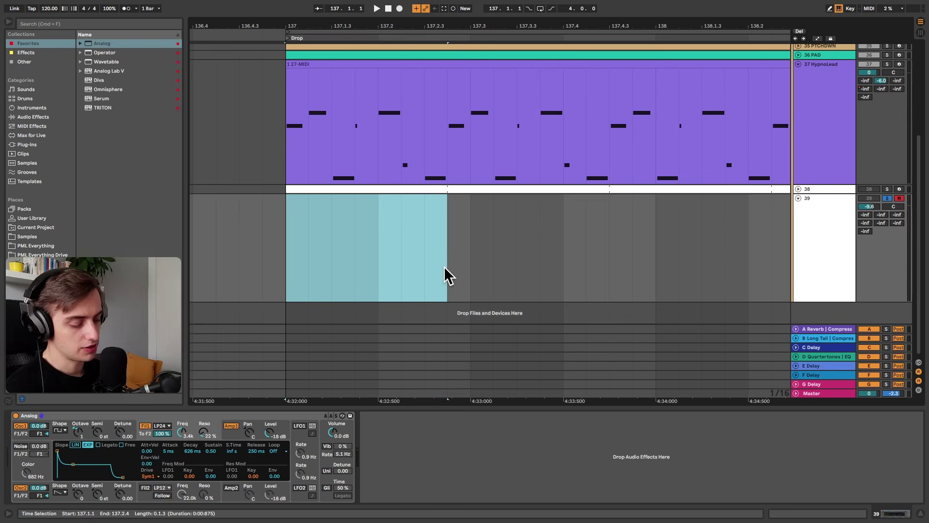
key(super+shift+m)
Draw the first three sixteenth notes of the new clip: D3, F3 and D2.
key(b)
click(232, 347)
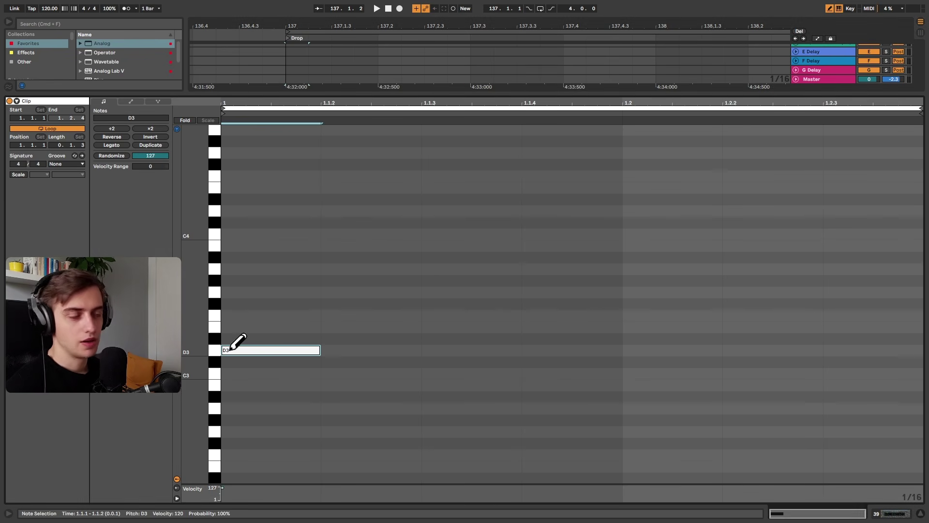
click(232, 347)
click(231, 349)
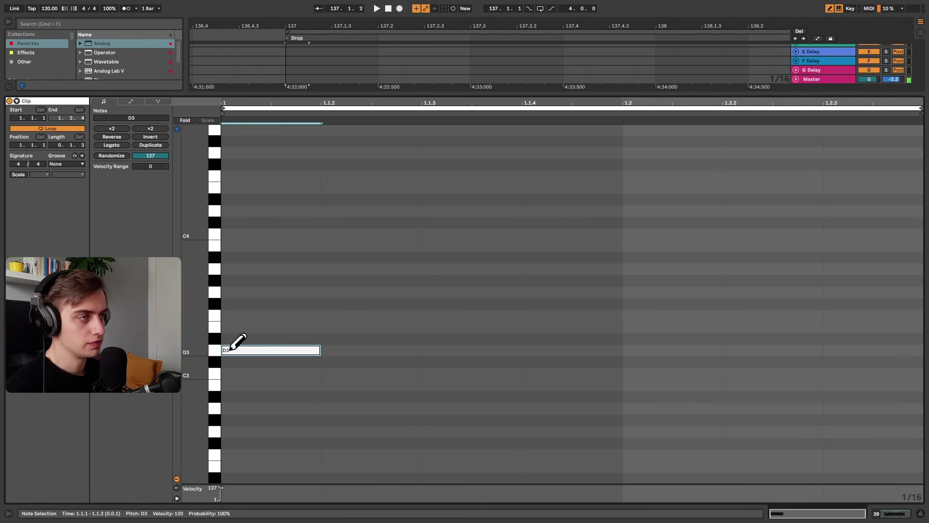
click(340, 314)
click(449, 350)
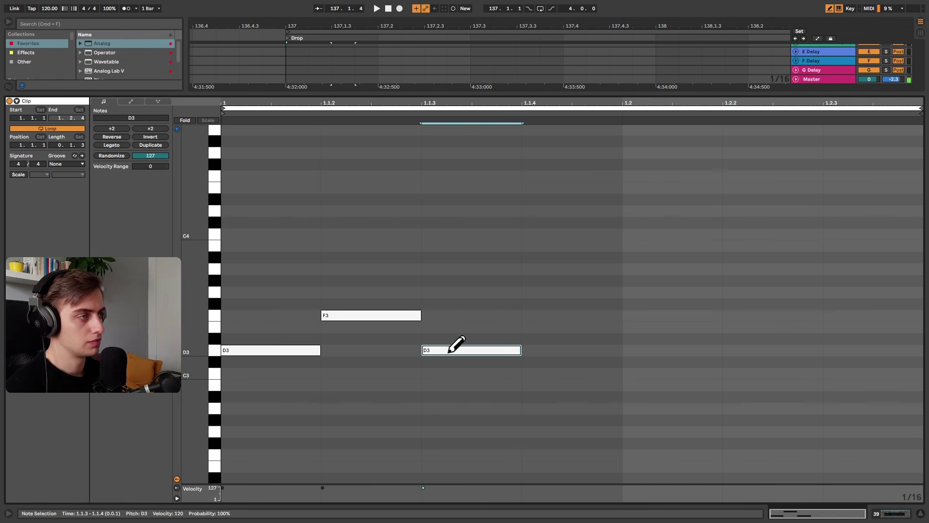
key(shift+Down)
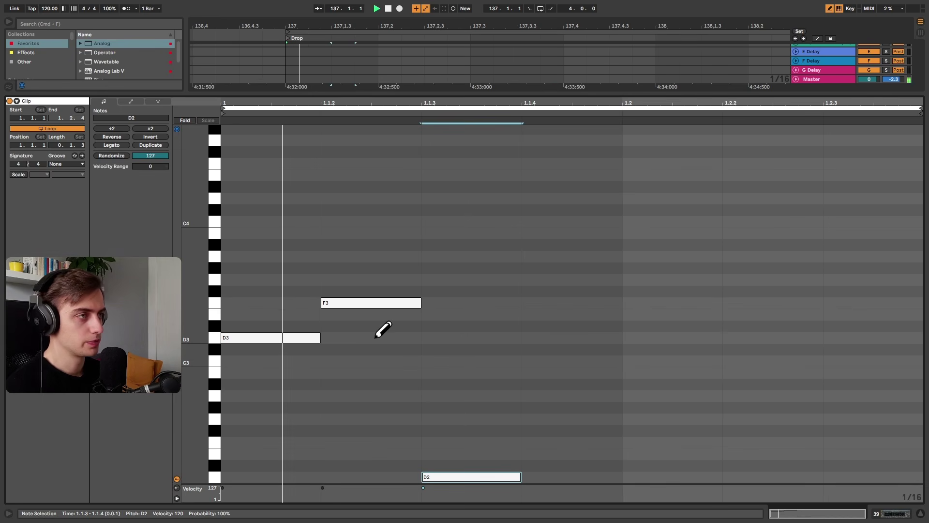
Complete the seven-note pattern with sixteenth notes D3, F3, F2 and D2, and play it back.
click(559, 337)
click(656, 304)
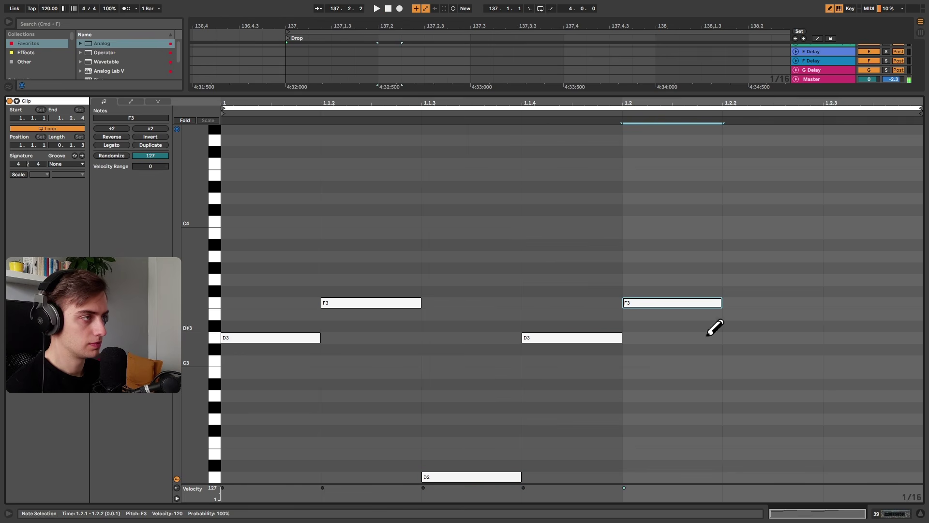
click(815, 443)
click(877, 476)
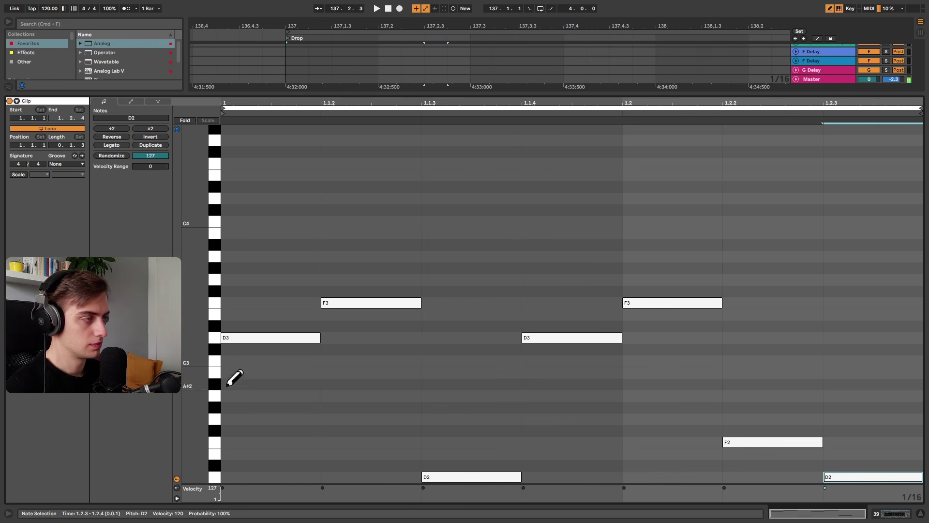
key(space)
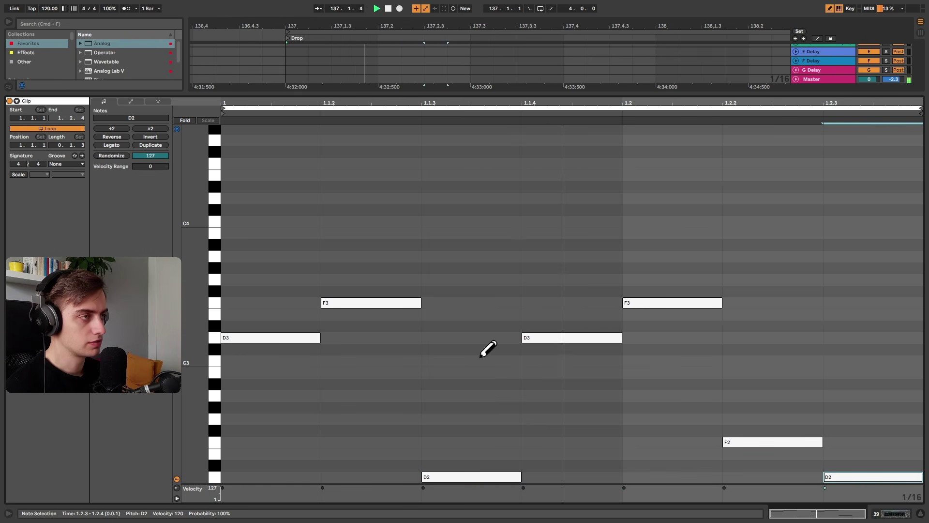
Extend the repeating clip on track 39 to 138.2.2 in the arrangement and loop that range.
key(shift+Tab)
drag(442, 198, 773, 205)
key(super+l)
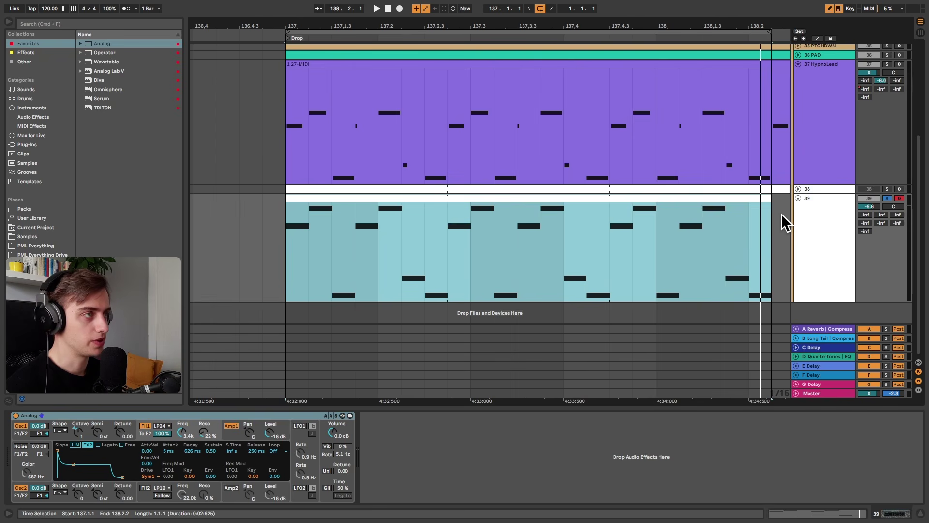
Extend the clip on track 39 further to 142.2.2, repeating the pattern.
drag(696, 29, 682, 111)
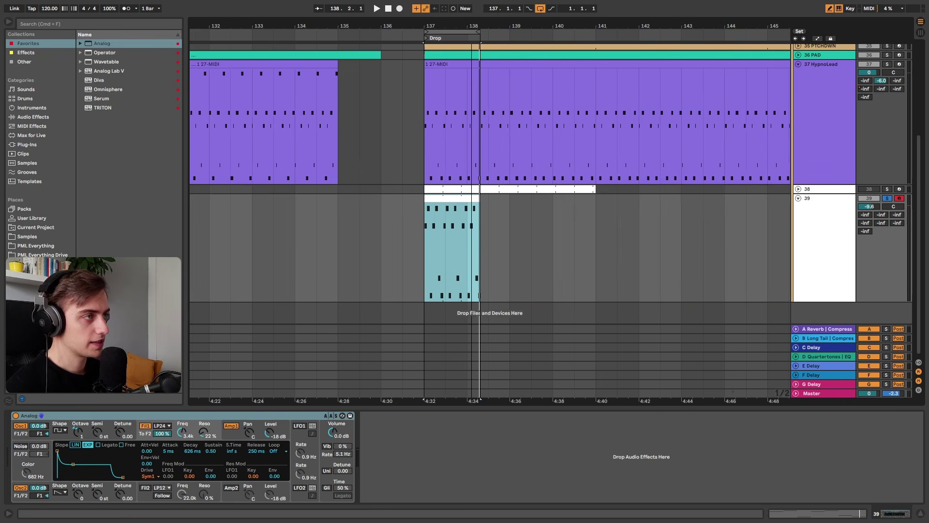
drag(340, 58, 332, 34)
drag(425, 202, 544, 145)
drag(477, 27, 477, 78)
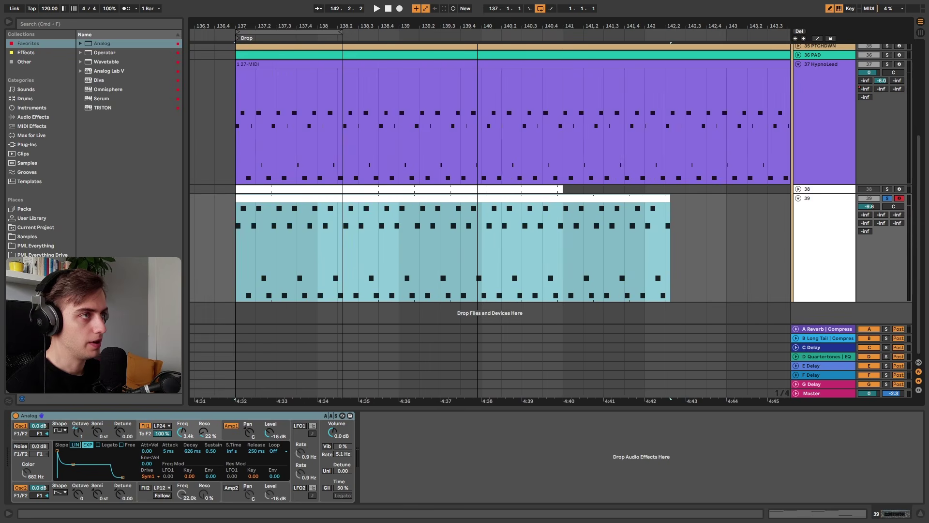
Set the arrangement to a fixed grid of 1 Bar.
click(292, 107)
right_click(325, 124)
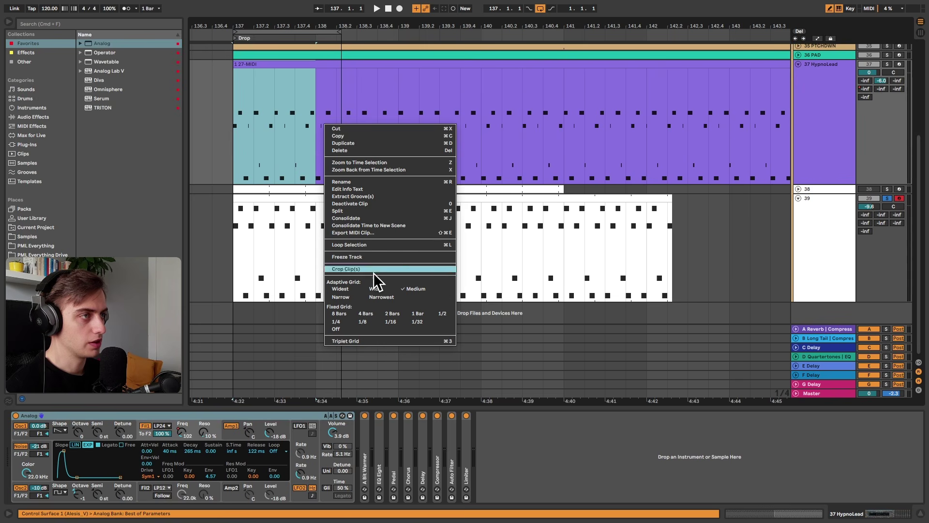
click(417, 314)
Advance the insert marker seven bars along HypnoLead to 144.1.1 and extend track 39's clip to that position.
click(288, 130)
key(Right)
key(Right)
key(Right)
key(Right)
key(Right)
key(Right)
key(Right)
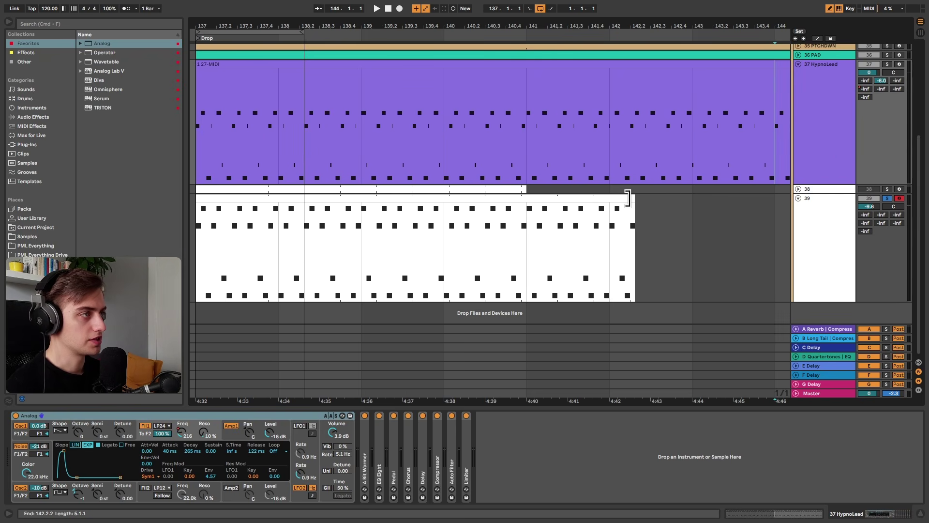
drag(629, 198, 775, 198)
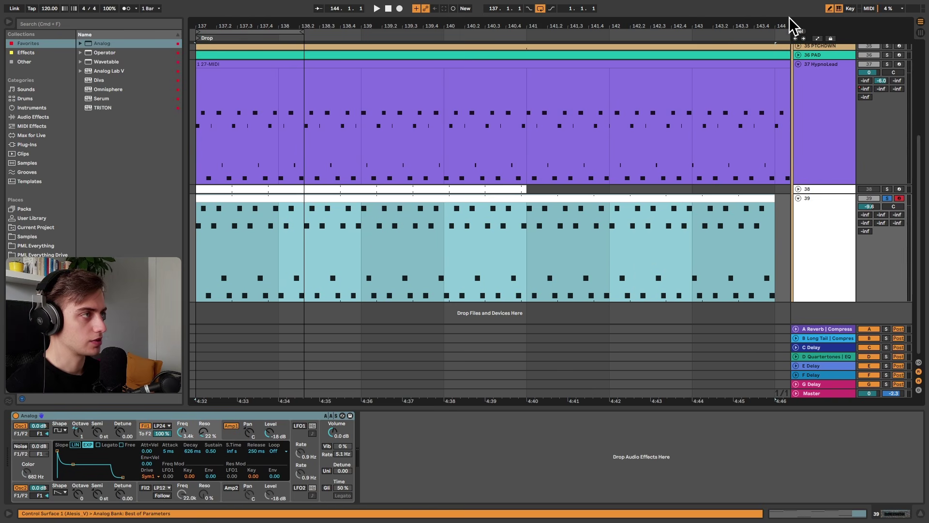
Try to extend track 39's clip beyond bar 144, and undo the extension.
drag(790, 25, 583, 25)
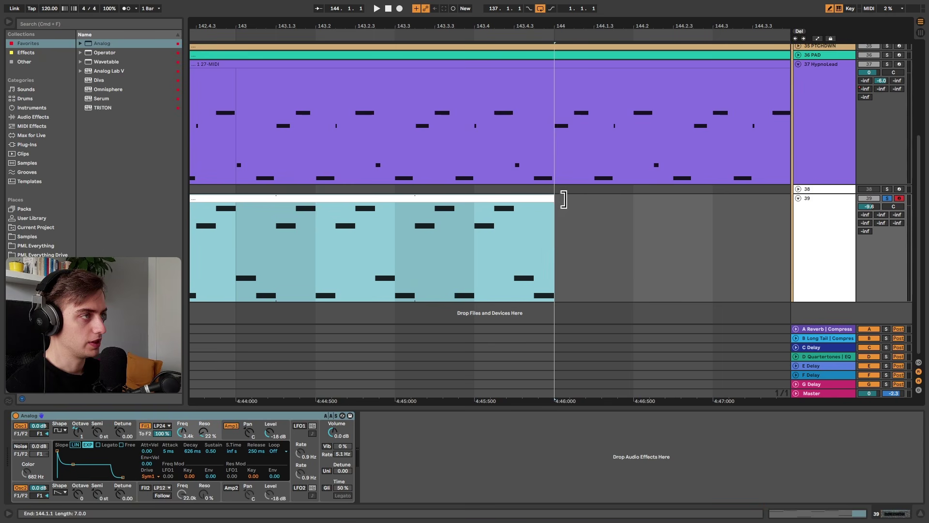
drag(671, 197, 734, 199)
key(super+z)
key(minus)
key(minus)
key(minus)
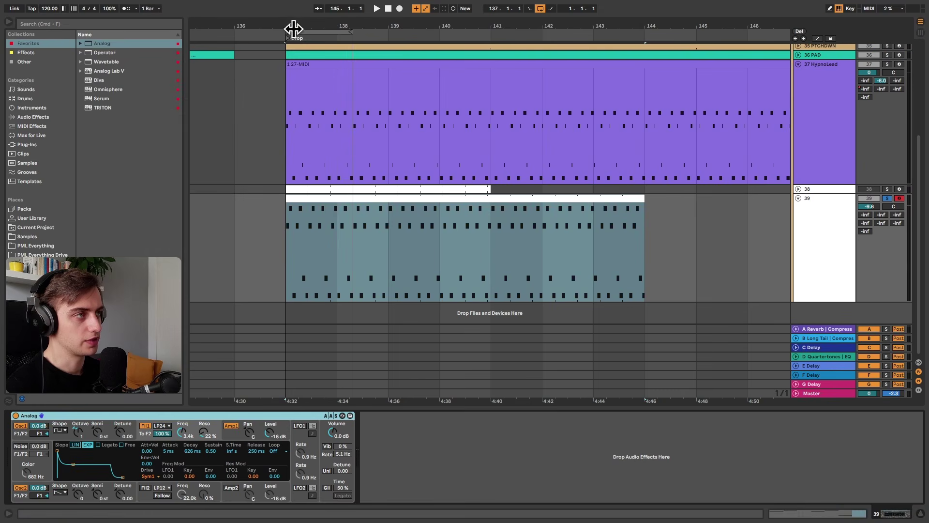
Shorten the D3 note at 1.1.4 in track 39's clip to about a fifth of a sixteenth note, and return to the Analog device.
drag(293, 27, 292, 29)
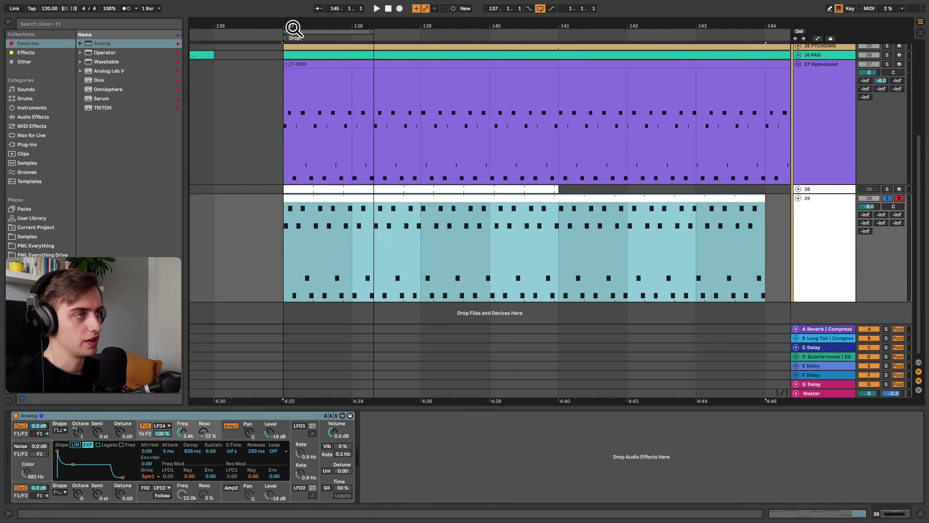
double_click(728, 208)
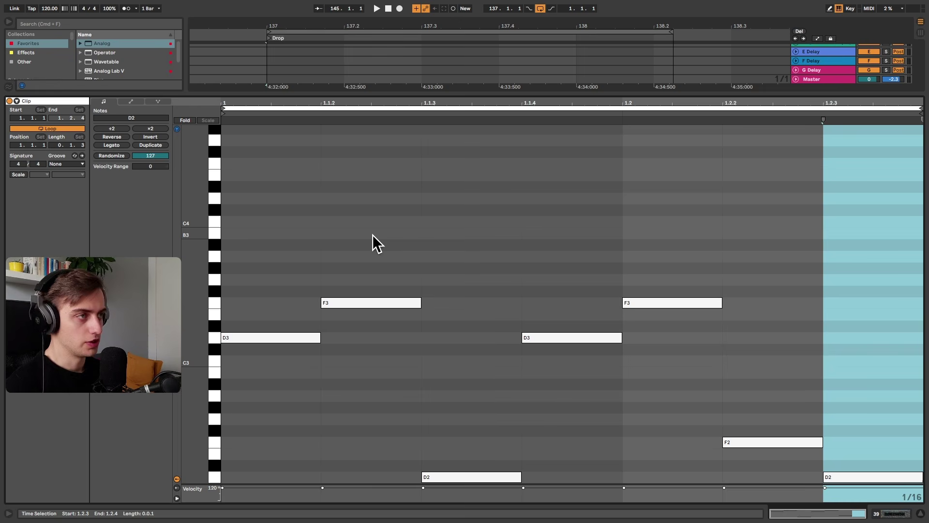
click(556, 338)
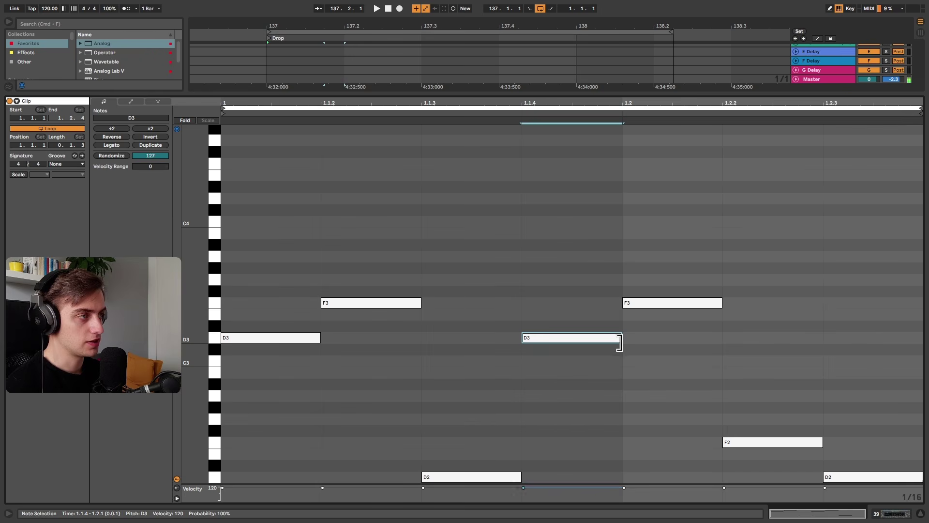
drag(621, 348, 541, 348)
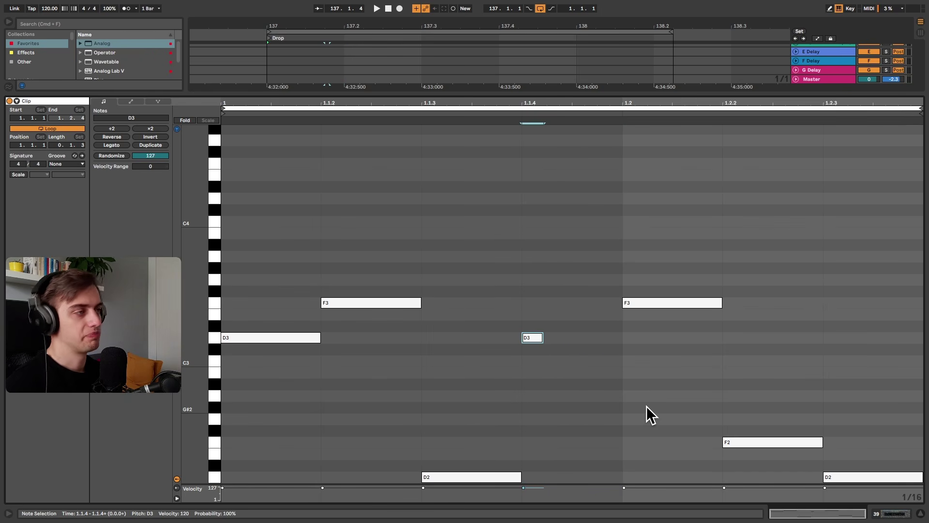
key(shift+Tab)
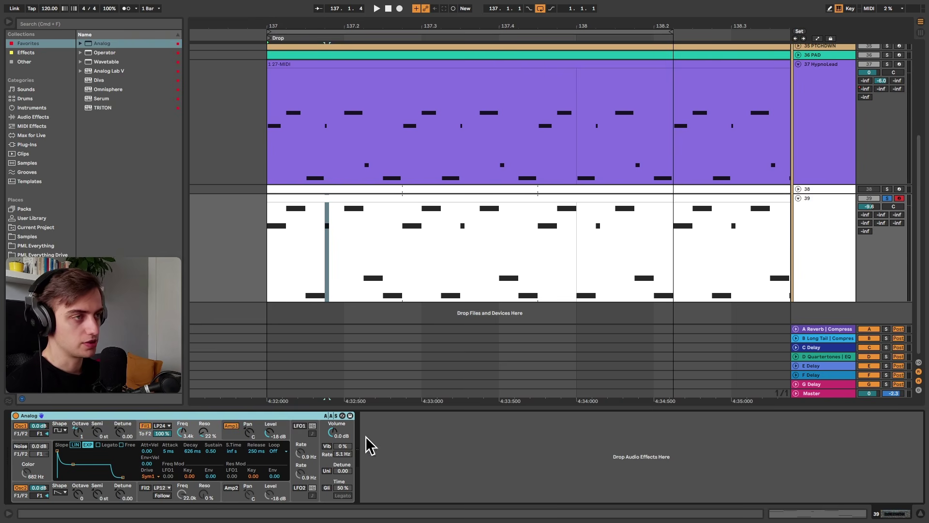
Set Analog's Amp1 envelope to a sustain of 0.00 and a decay of 220 ms while auditioning the pattern.
click(233, 435)
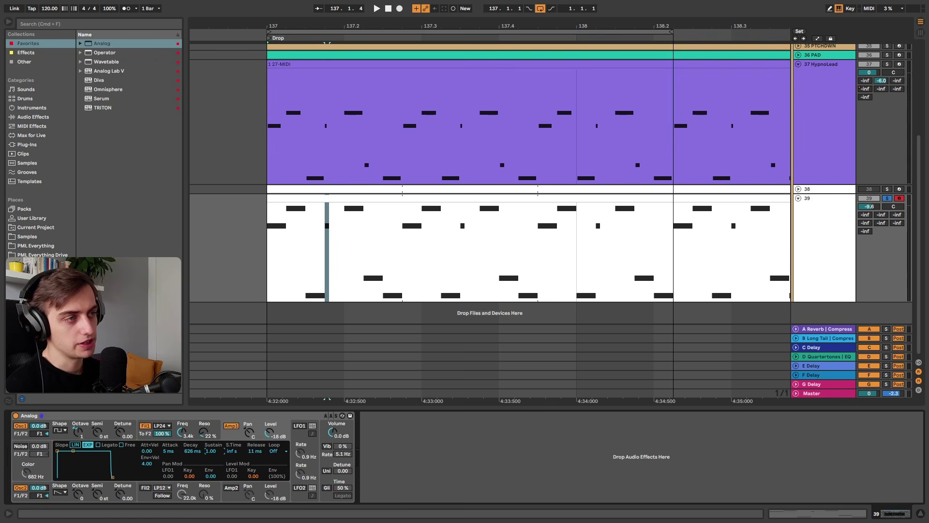
drag(210, 450, 216, 460)
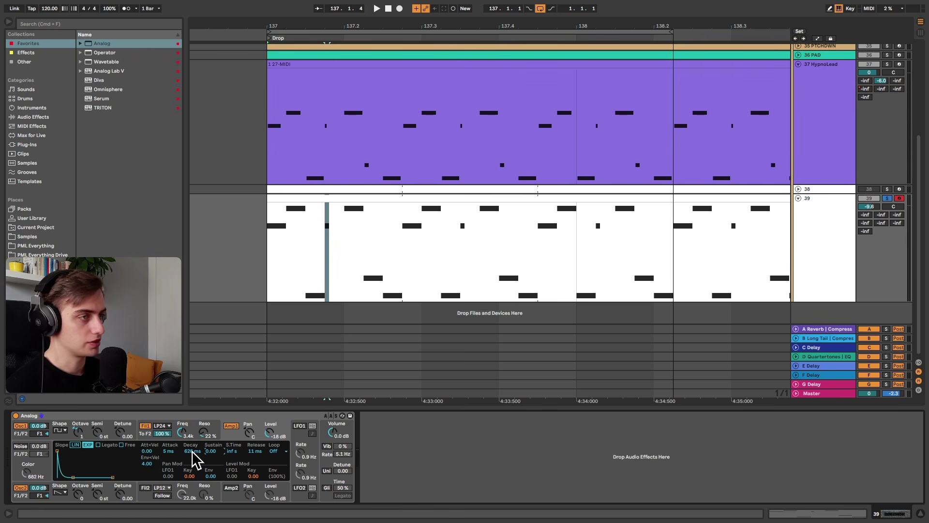
key(space)
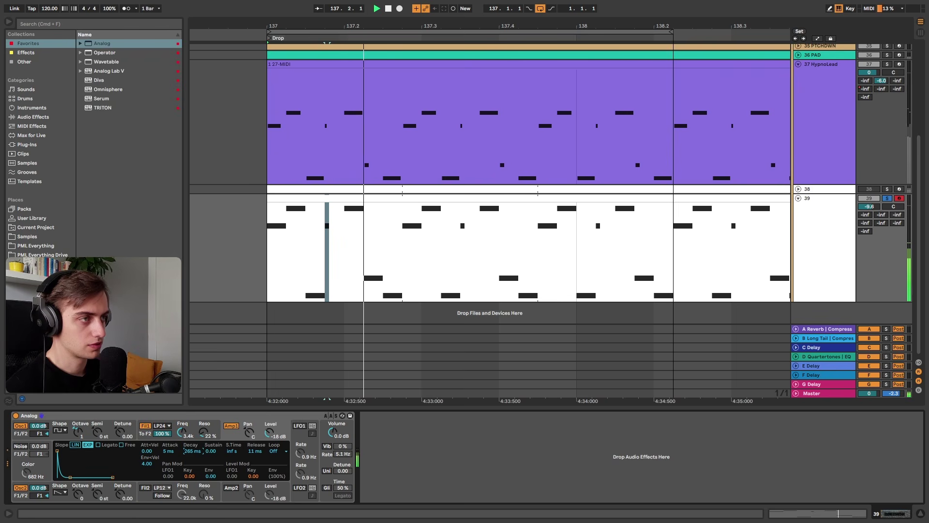
drag(192, 451, 194, 457)
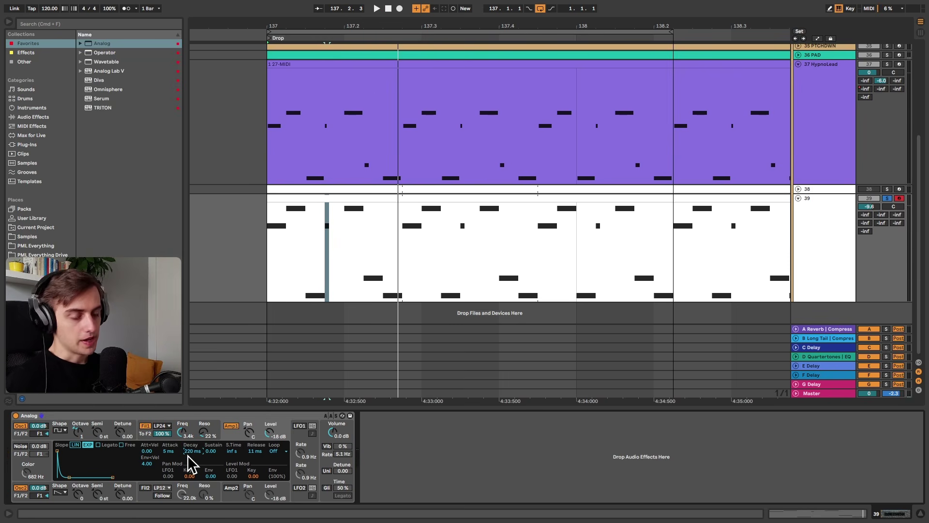
Switch oscillator 1 to a sawtooth wave and enable Analog's noise generator at -21 dB with its color at 22.0 kHz.
click(64, 429)
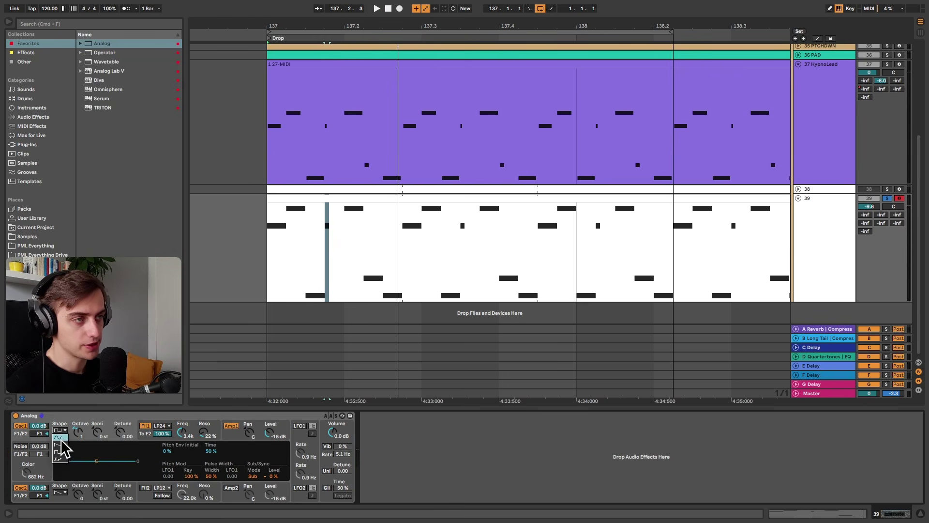
click(60, 441)
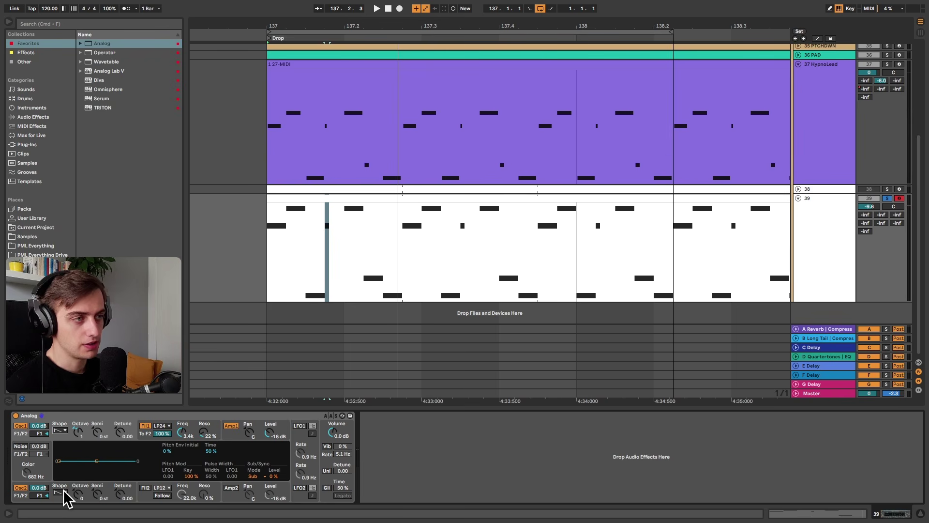
click(21, 446)
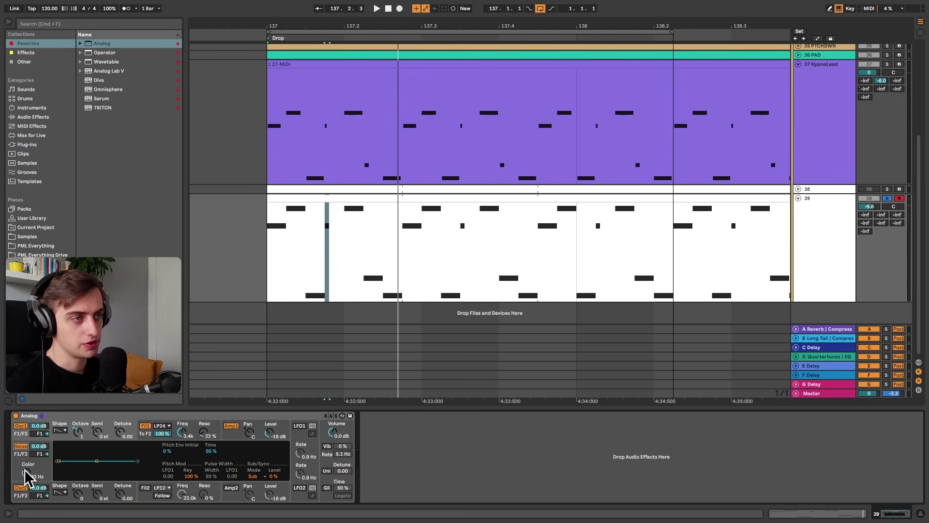
drag(23, 473, 23, 450)
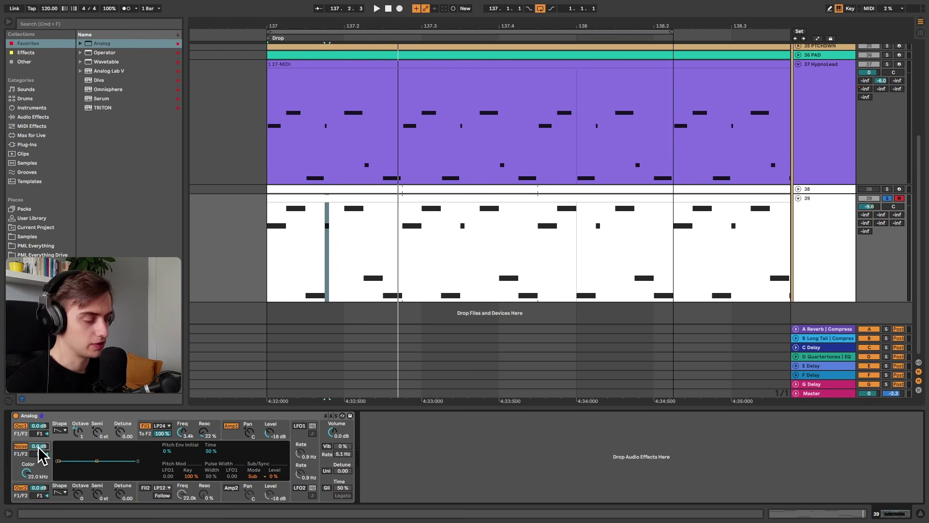
key(space)
text(-21)
key(Return)
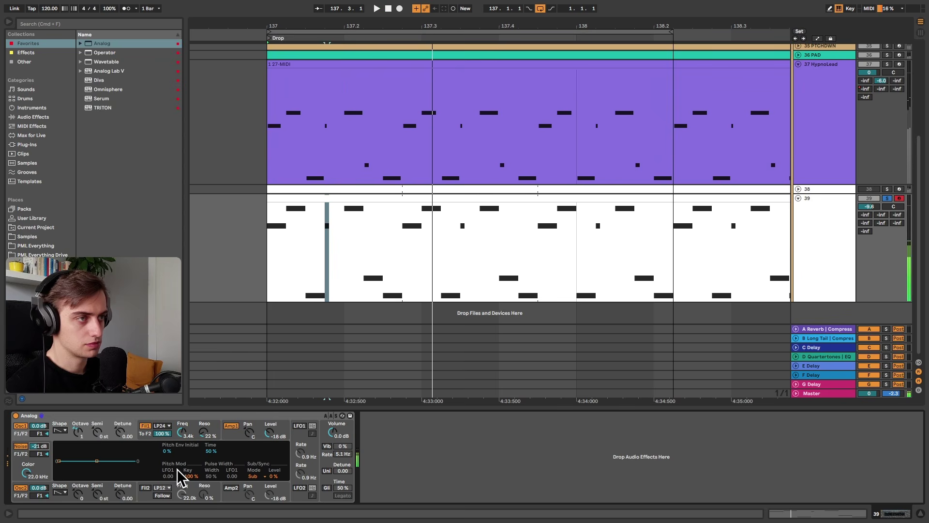
Change oscillator 2's waveform to a rectangle.
click(65, 500)
click(59, 492)
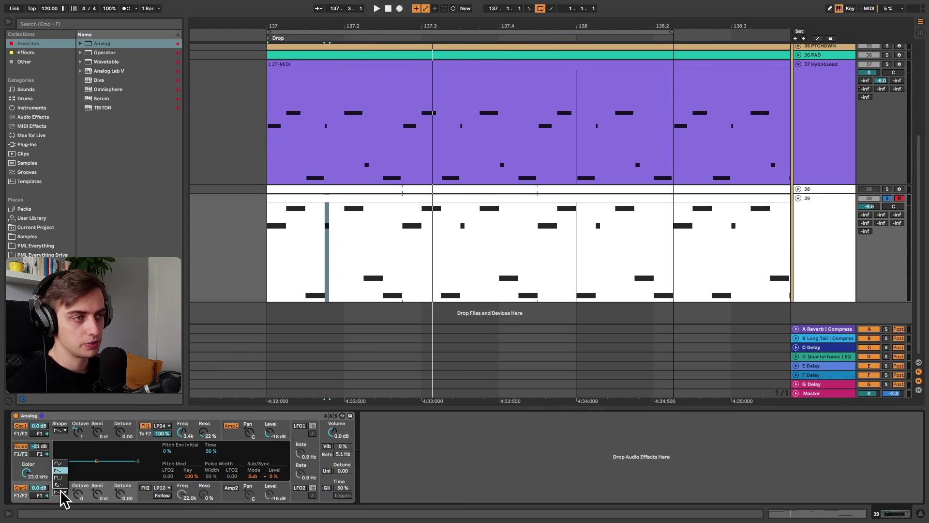
click(58, 478)
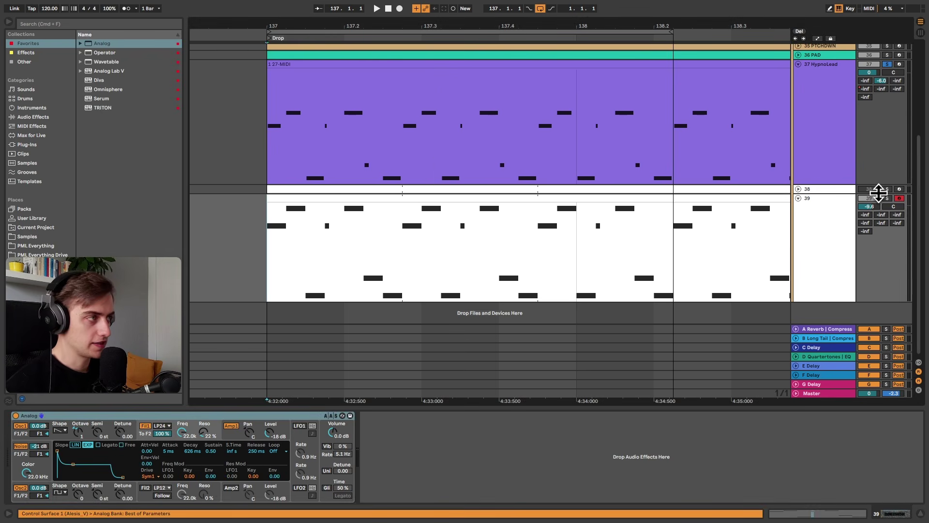
Solo track 39, set oscillator 2's level to -10 dB and audition the pattern.
click(886, 198)
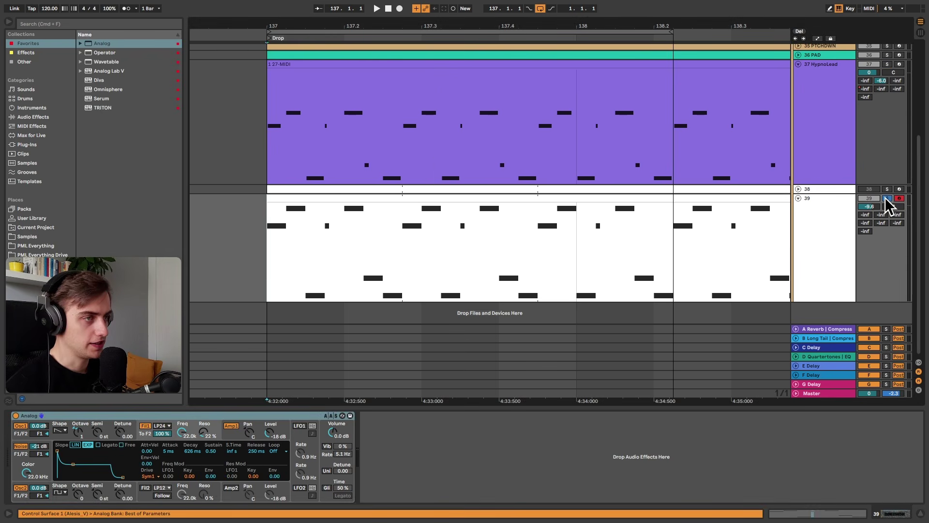
click(39, 487)
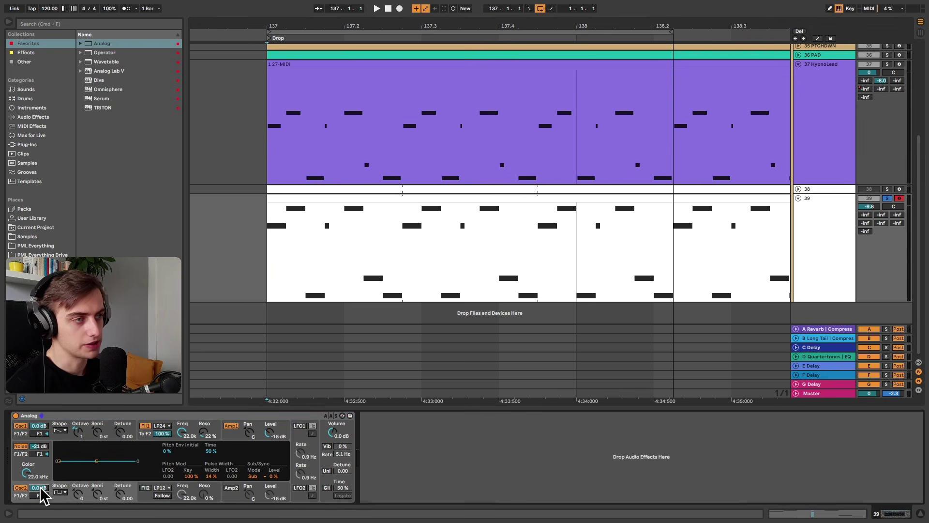
text(-10)
key(Return)
key(space)
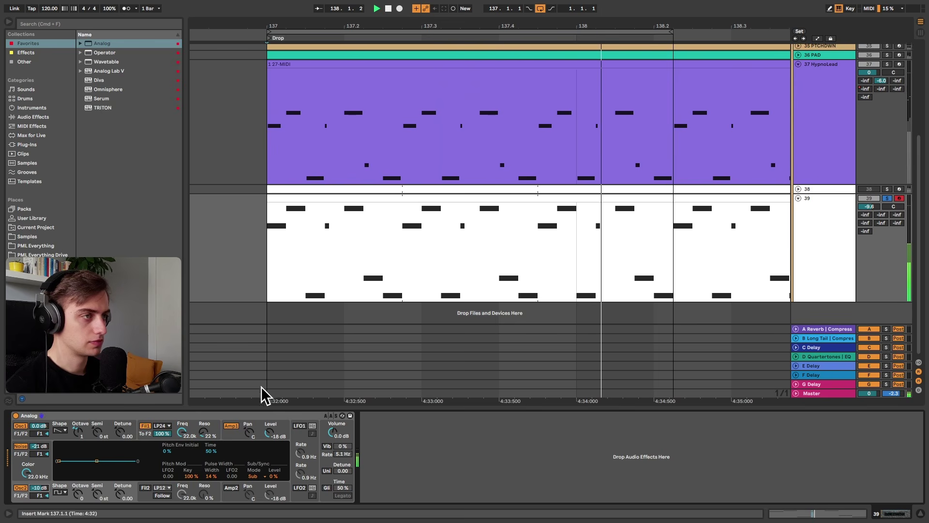
key(space)
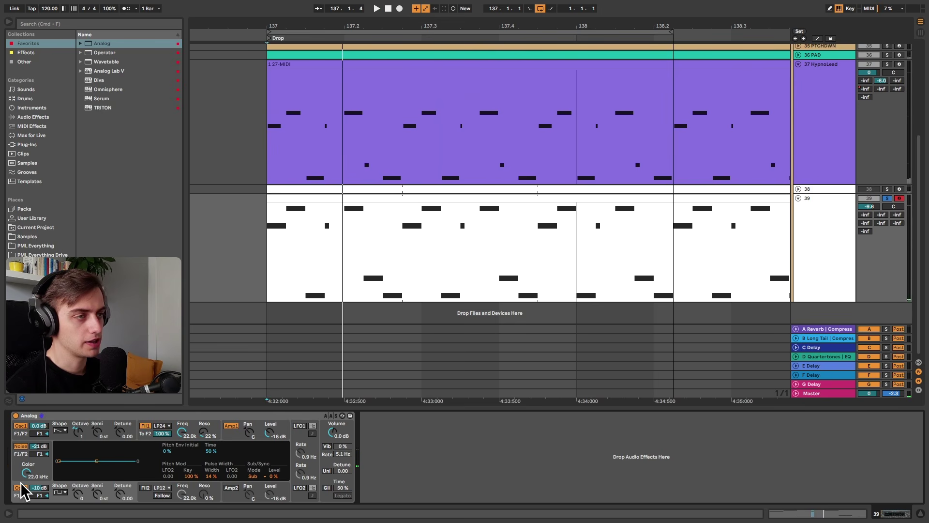
Audition the pattern with oscillator 1 switched off, and switch the oscillator back on.
click(21, 426)
key(space)
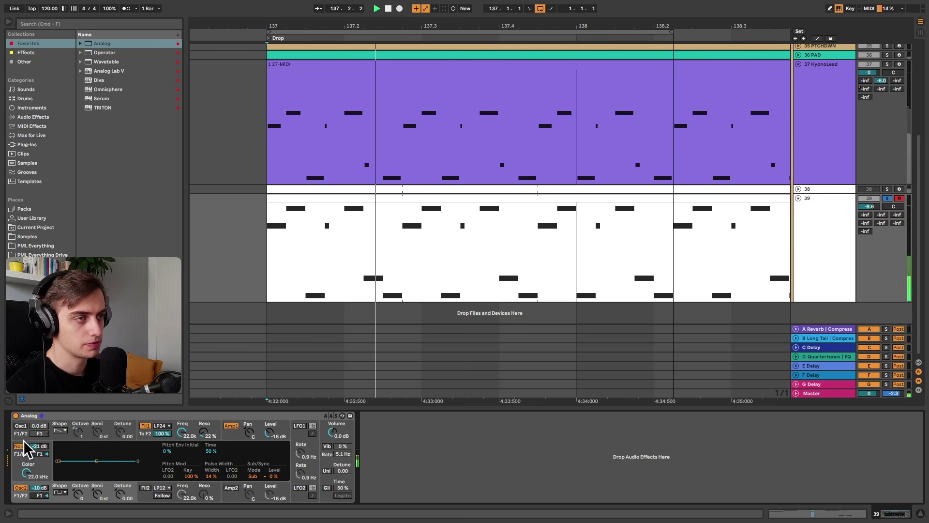
click(20, 425)
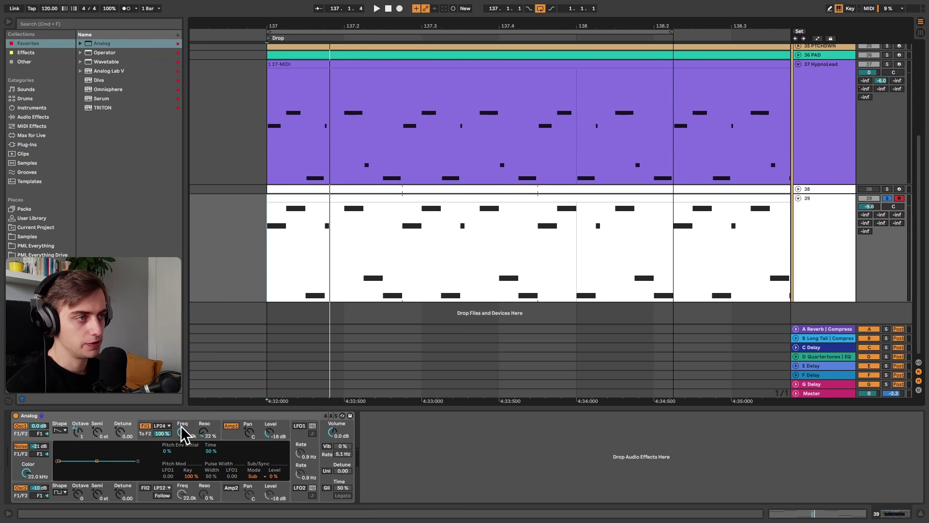
Lower filter 1's cutoff frequency to about 1.8 kHz and its envelope sustain to 0.00.
drag(182, 435, 181, 452)
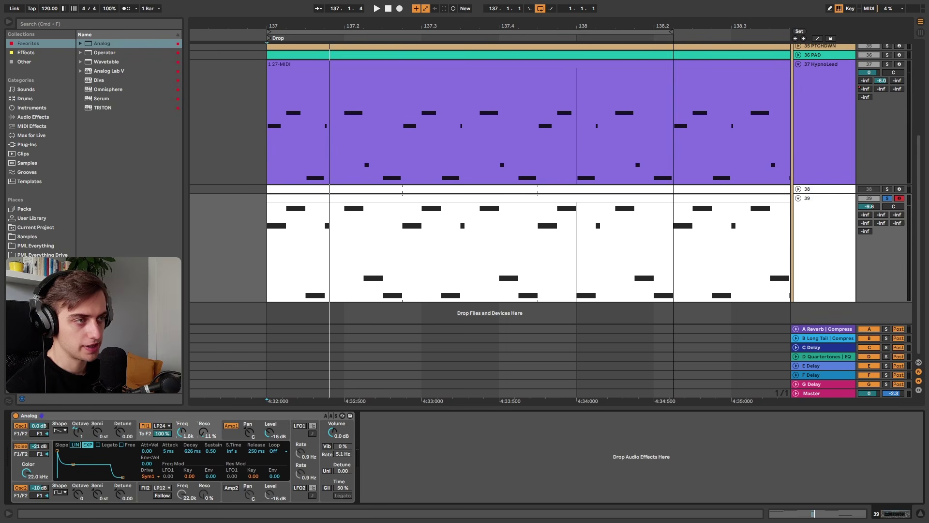
drag(211, 453, 204, 469)
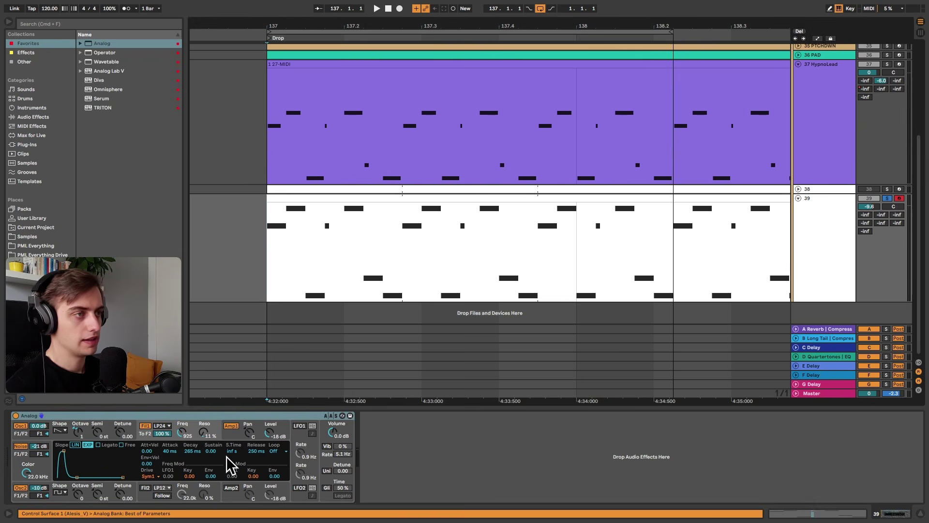
Set the envelope amount of filter 1's frequency modulation to 4.50 and audition the pattern.
click(216, 476)
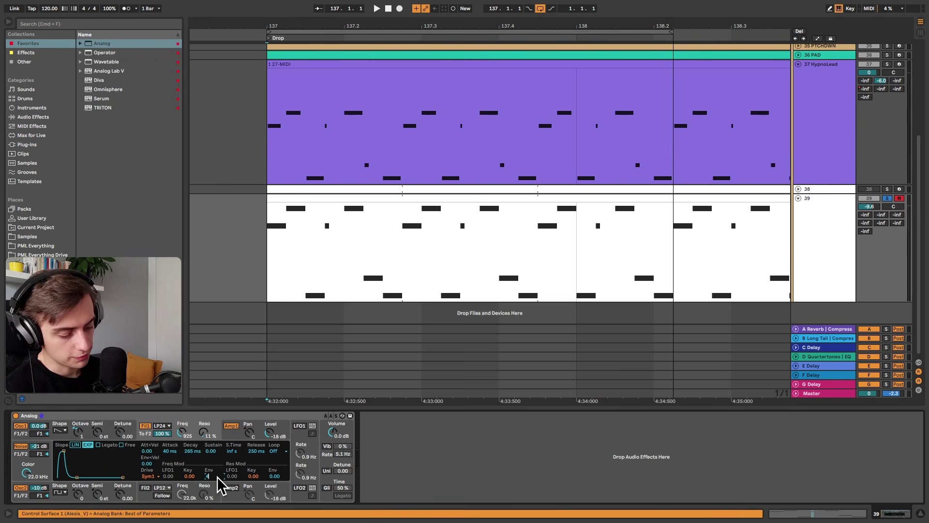
text(4.5)
key(Return)
key(space)
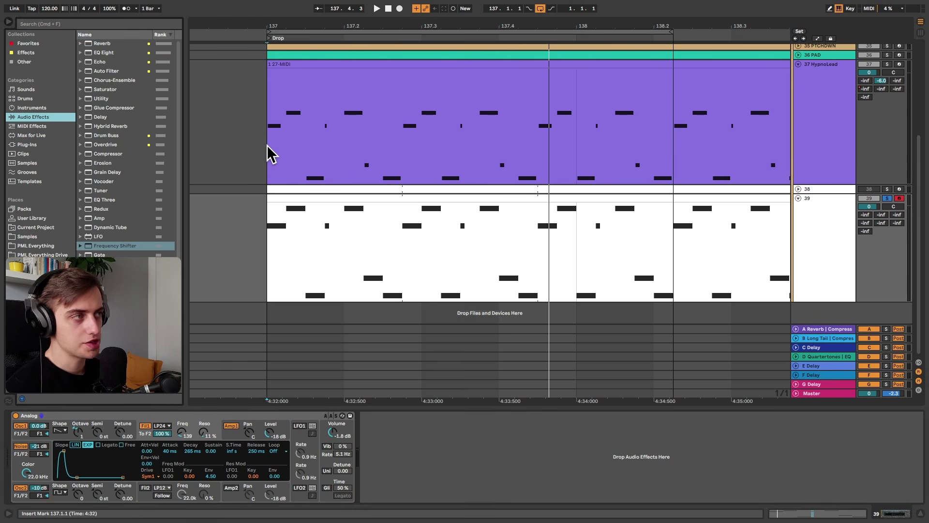
Copy the EQ Eight, Chorus, Delay, Compressor and Auto Filter effects from track 38 onto track 39.
click(830, 190)
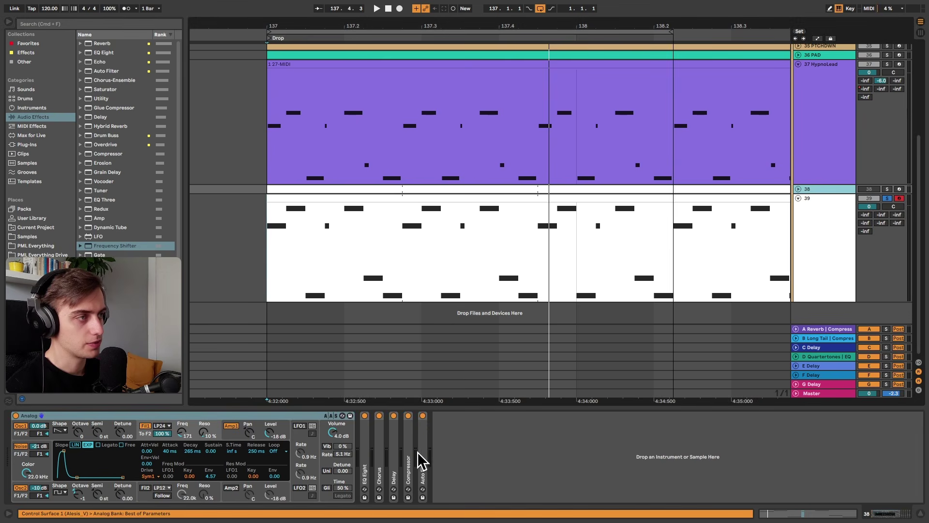
click(829, 263)
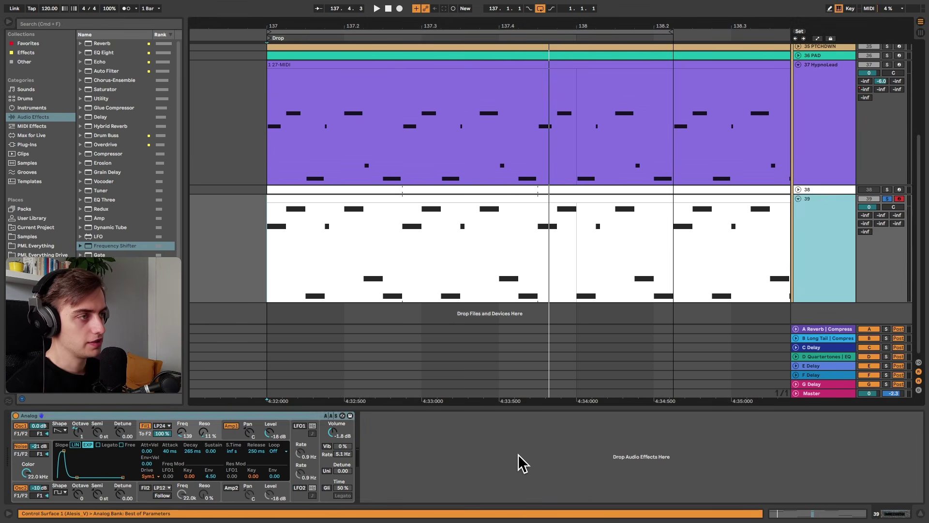
key(space)
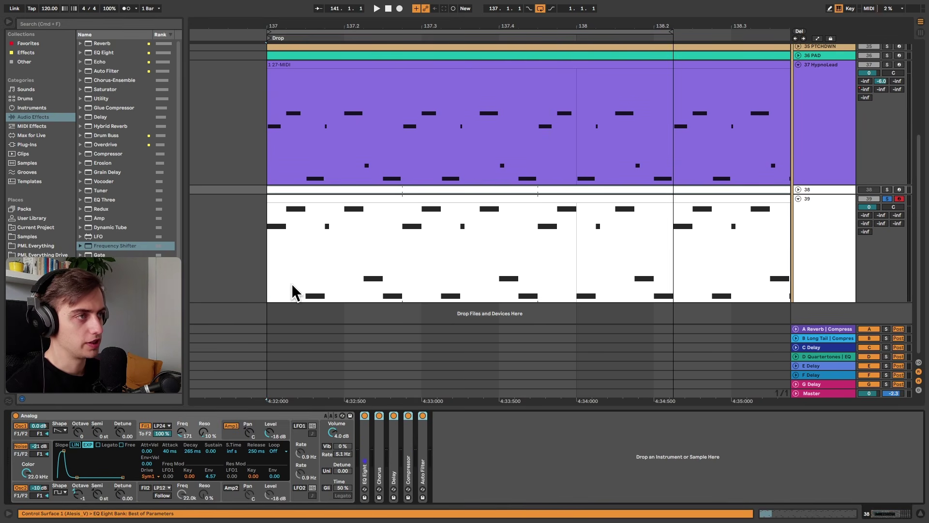
key(ctrl+v)
Examine EQ Eight's low-cut band and its 2.45 kHz boost on track 39 while auditioning the pattern.
key(space)
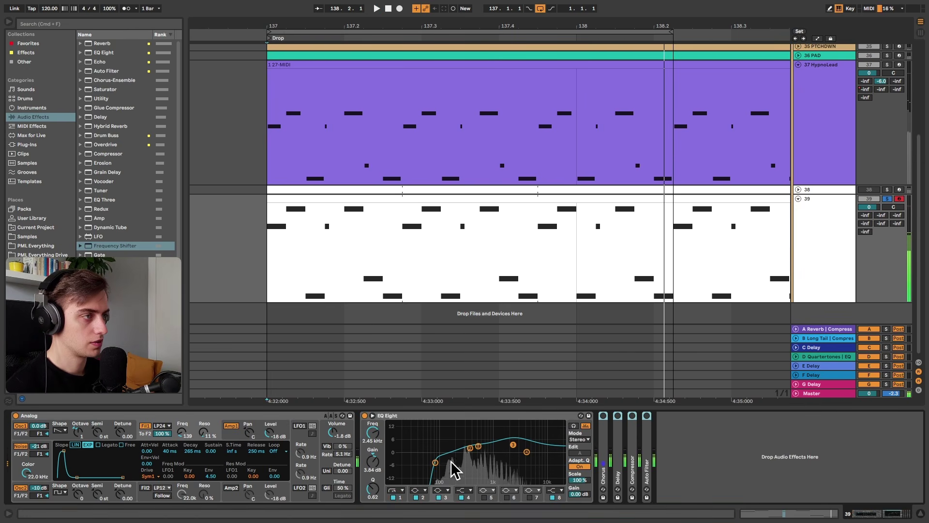
click(435, 462)
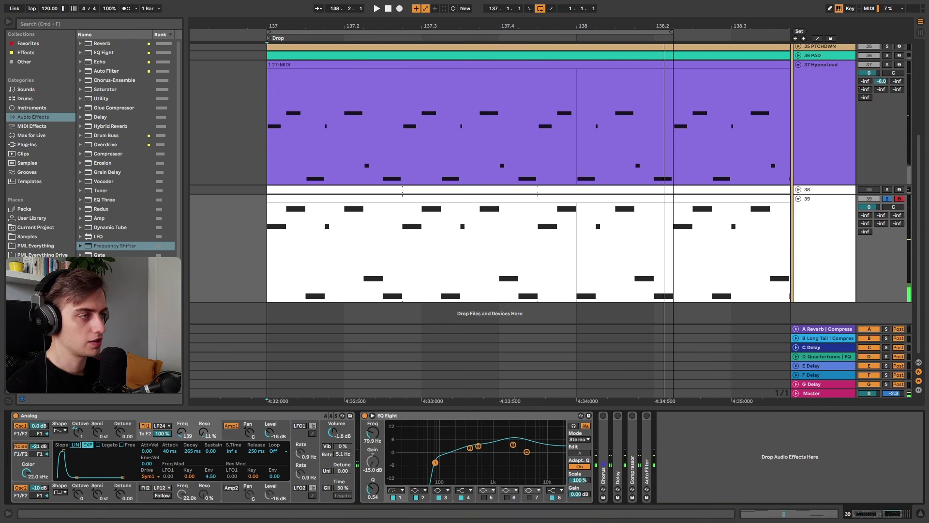
click(513, 444)
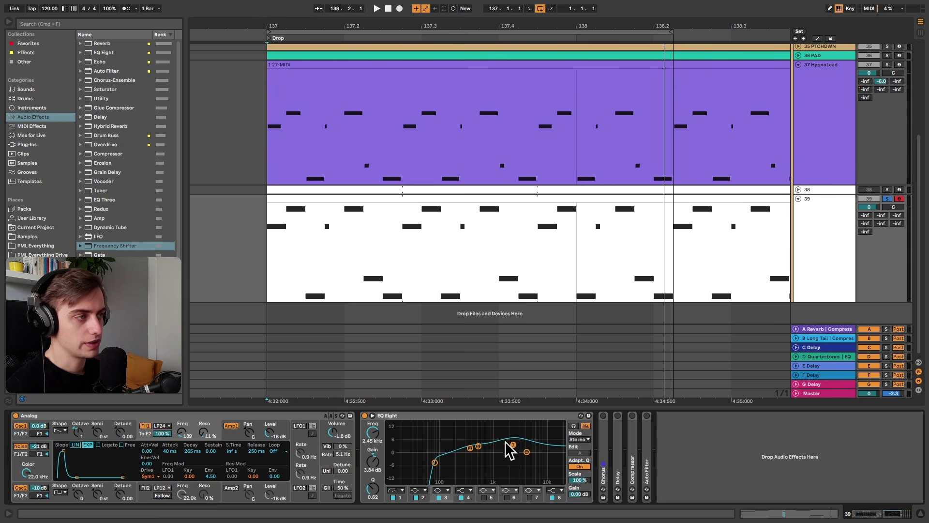
key(space)
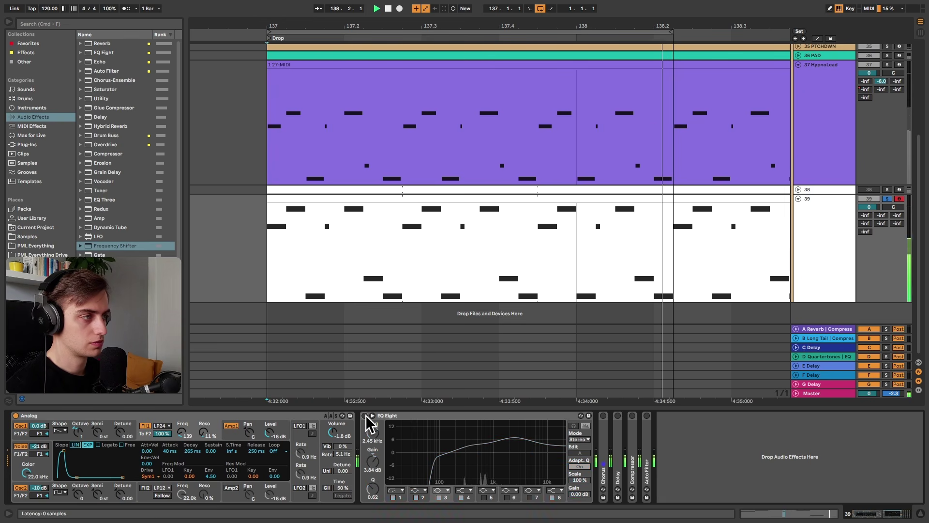
Collapse EQ Eight and expand the Chorus device on track 39.
double_click(387, 415)
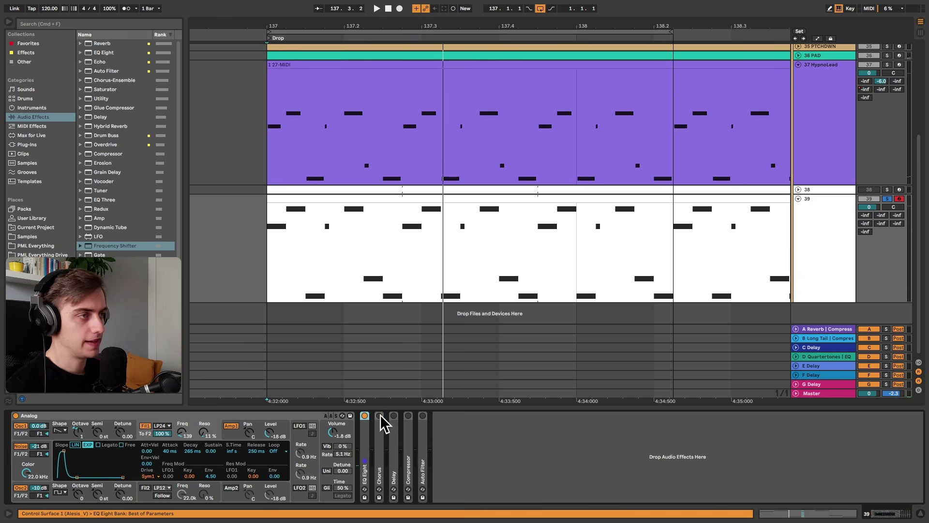
double_click(381, 425)
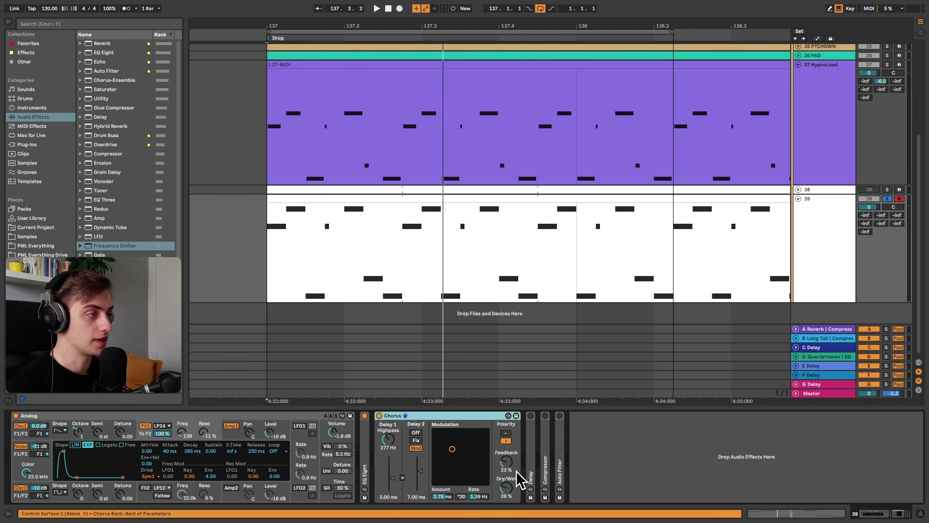
Try a higher Dry/Wet amount on Chorus while auditioning the pattern, and undo the change.
key(space)
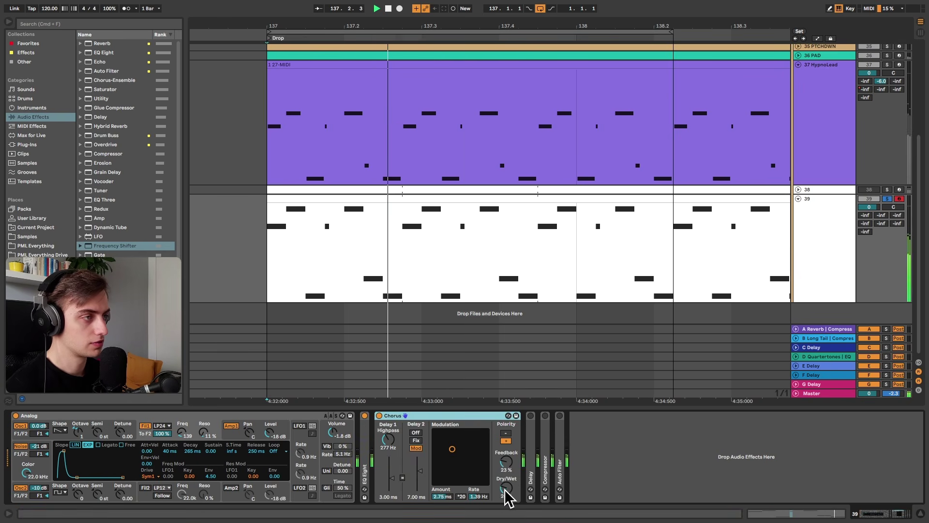
drag(507, 488, 507, 464)
key(super+z)
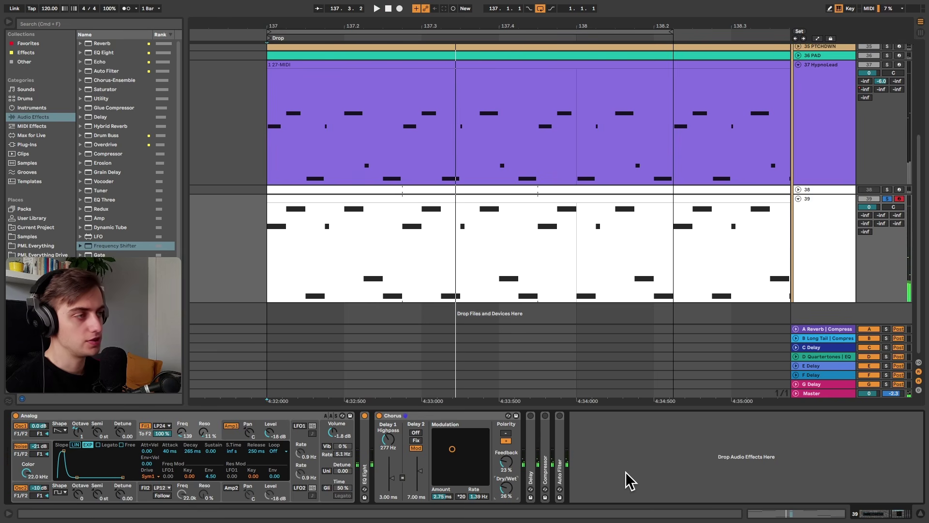
click(453, 449)
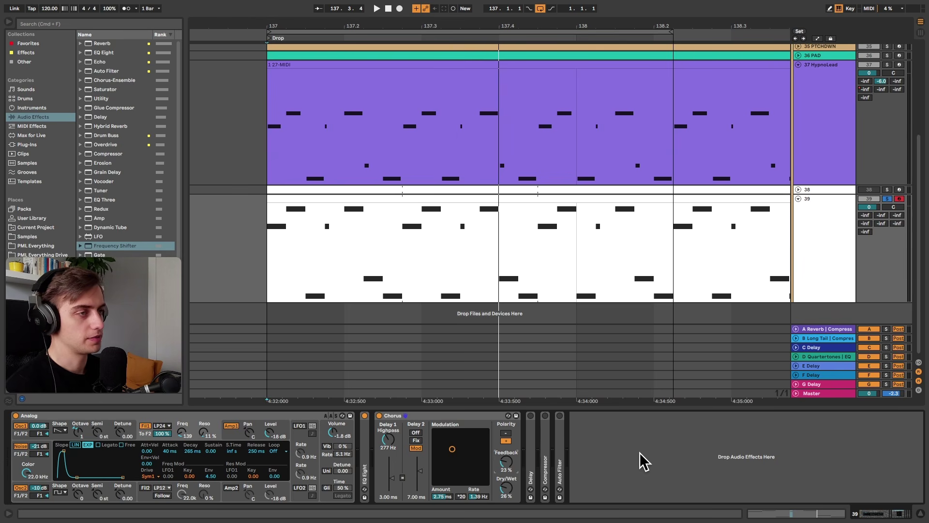
click(383, 443)
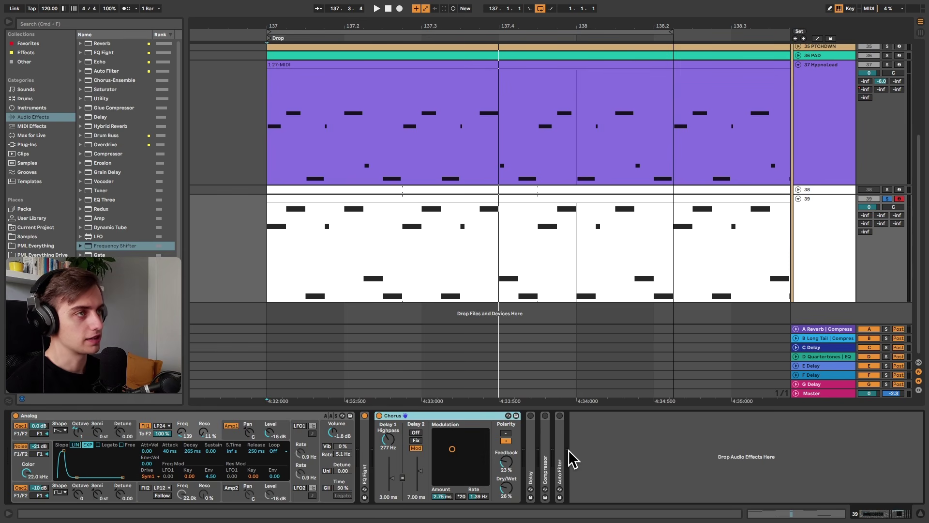
Search the browser for "legacy" to locate the older Chorus audio effect.
click(120, 80)
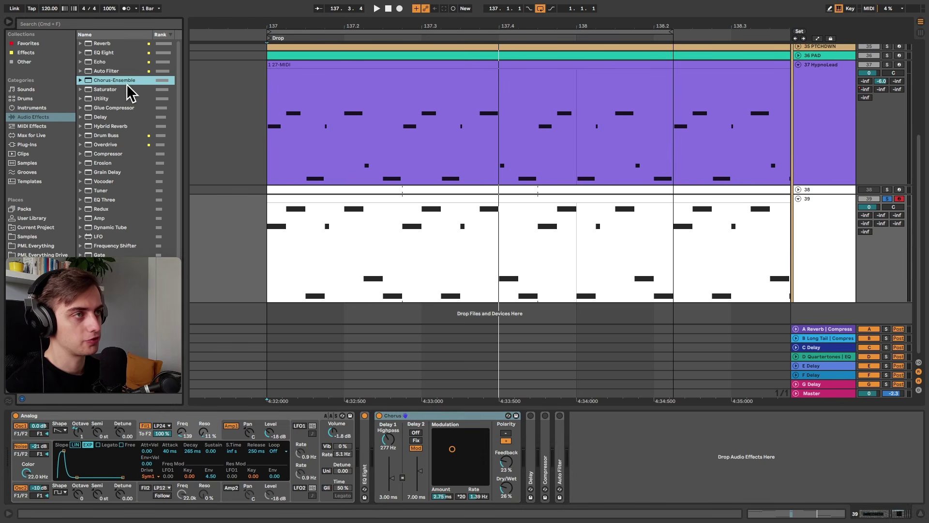
key(super+f)
text(legacy)
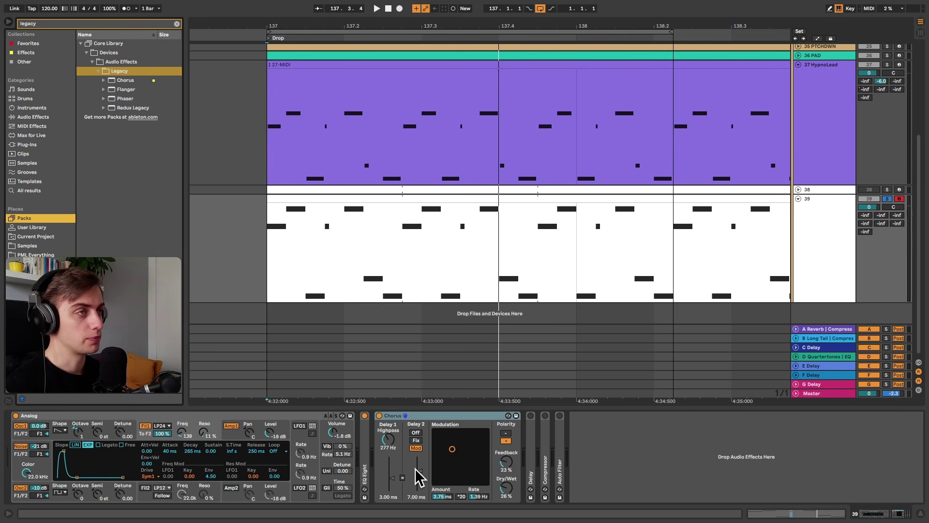
Collapse Chorus, expand and enable Delay on track 39, and audition the pattern with the delay.
double_click(531, 465)
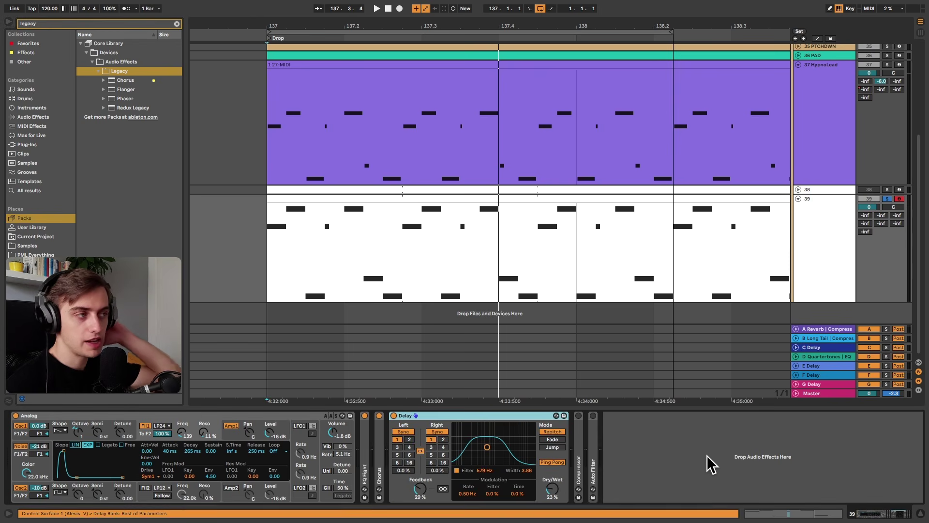
key(space)
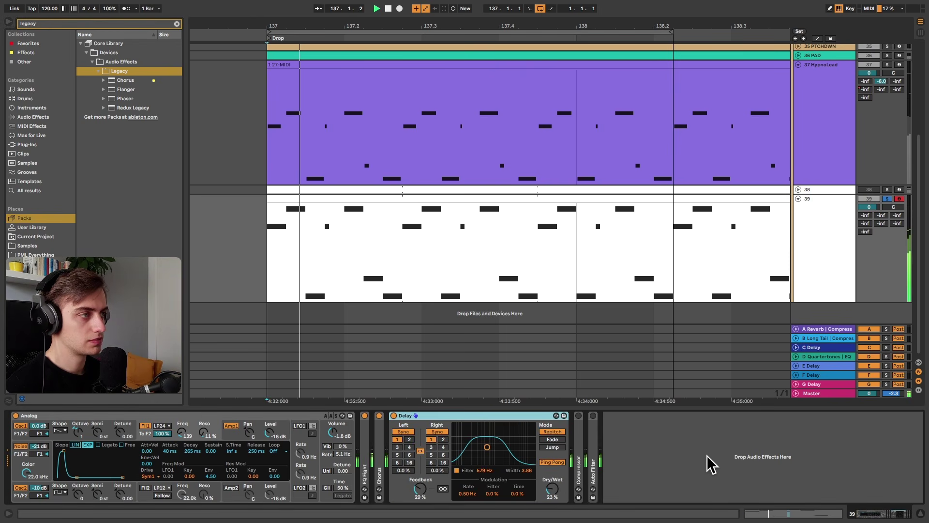
key(space)
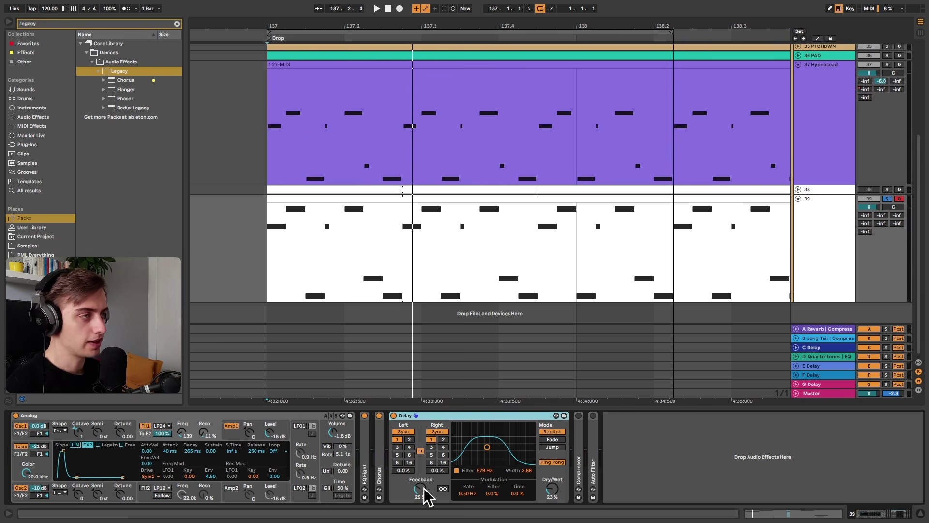
key(space)
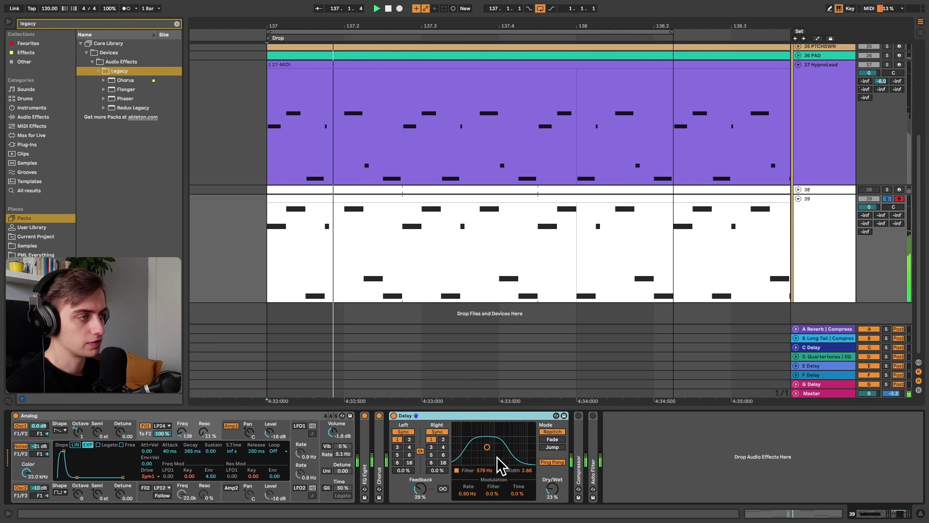
drag(551, 488, 552, 513)
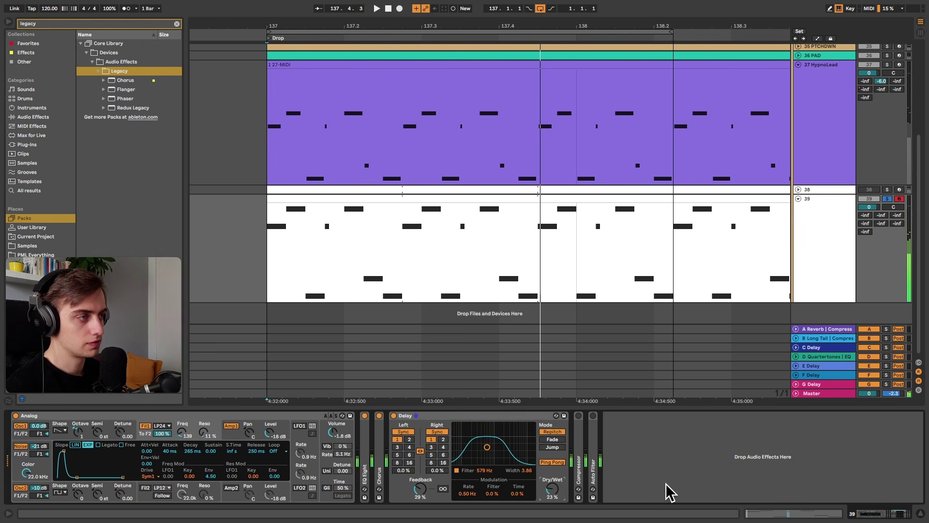
key(space)
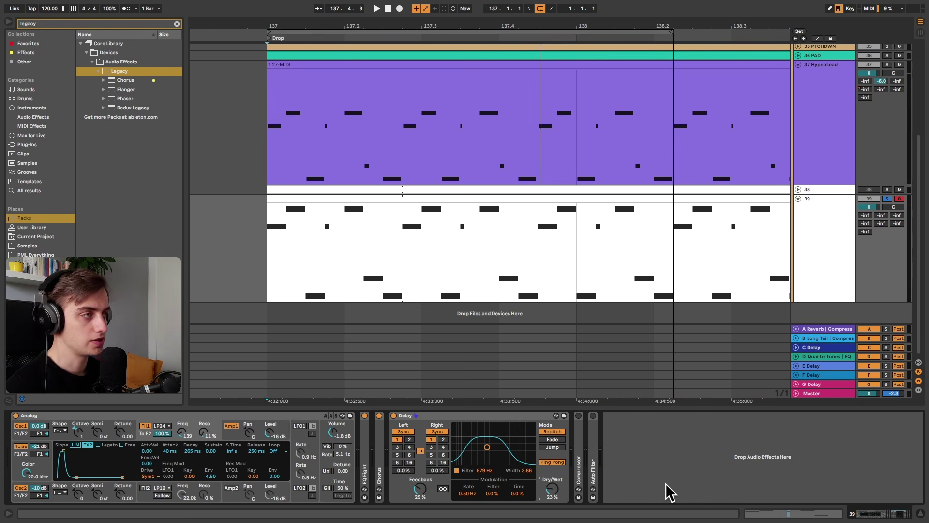
Collapse Delay, expand and enable the Compressor on track 39, and audition the pattern with it.
double_click(492, 417)
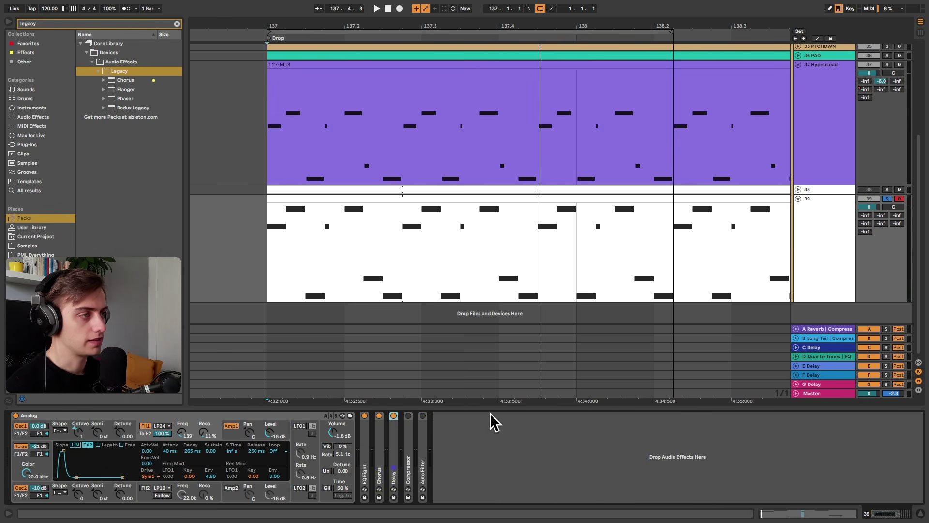
double_click(412, 433)
click(408, 415)
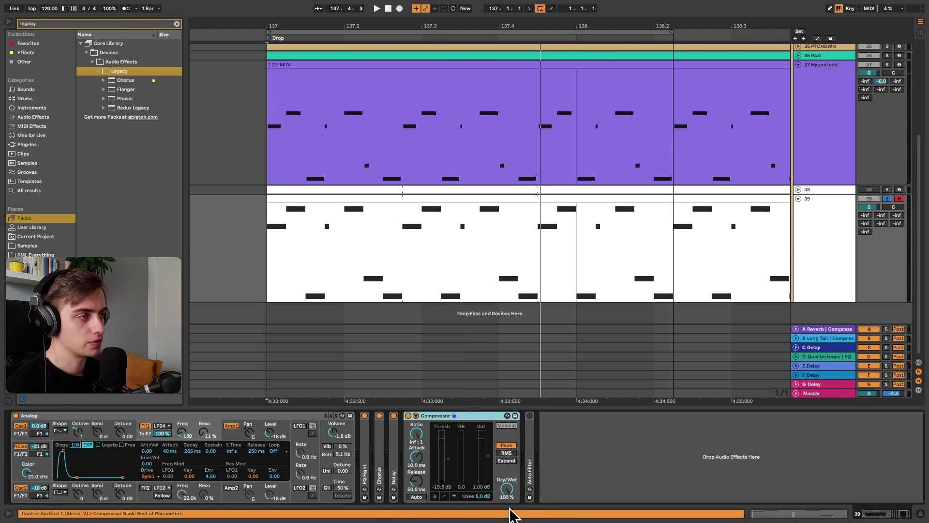
key(space)
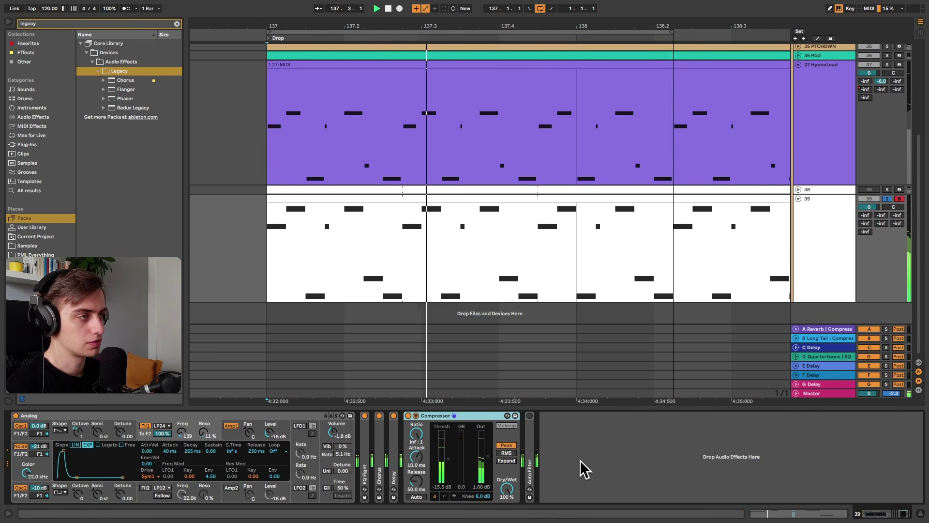
Collapse the Compressor and delete the Auto Filter from track 39.
double_click(428, 415)
double_click(425, 435)
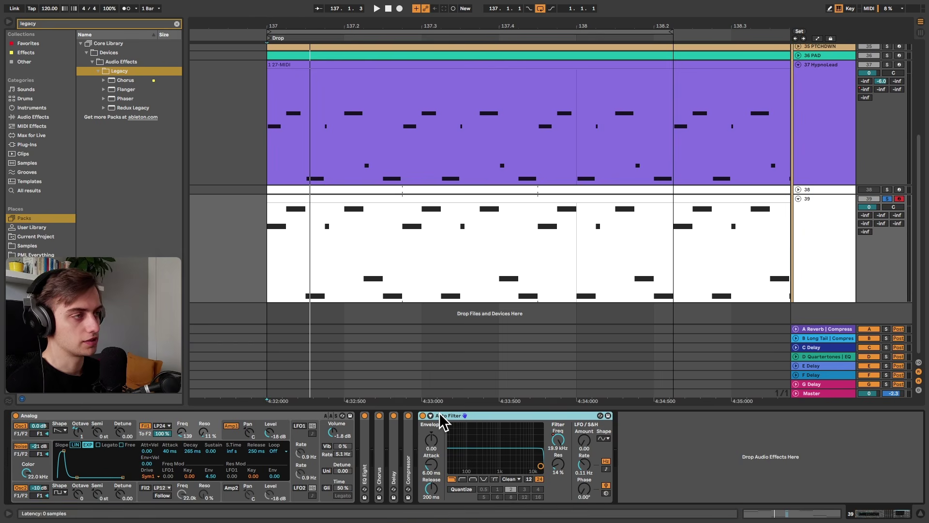
key(Delete)
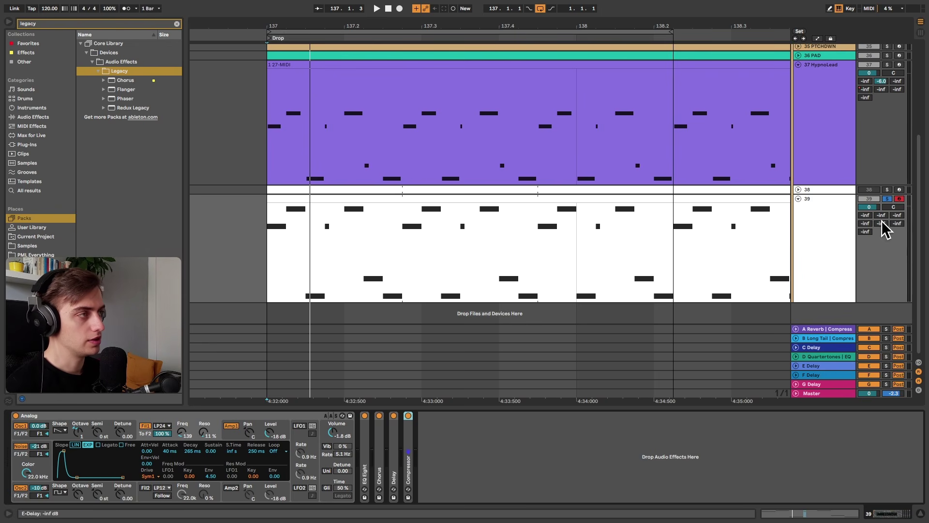
Set track 39's send to the B Long Tail reverb return to -7.8 dB and audition the pattern.
click(828, 339)
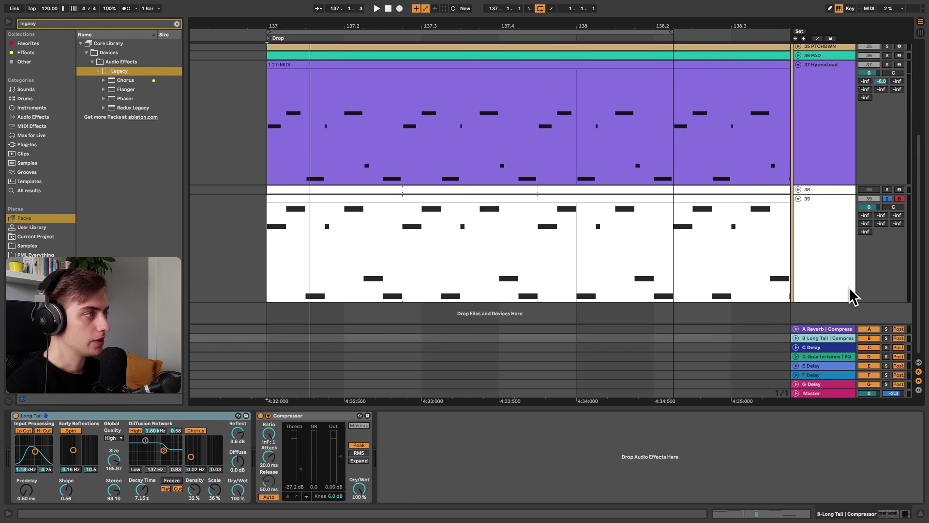
drag(881, 214, 880, 183)
key(space)
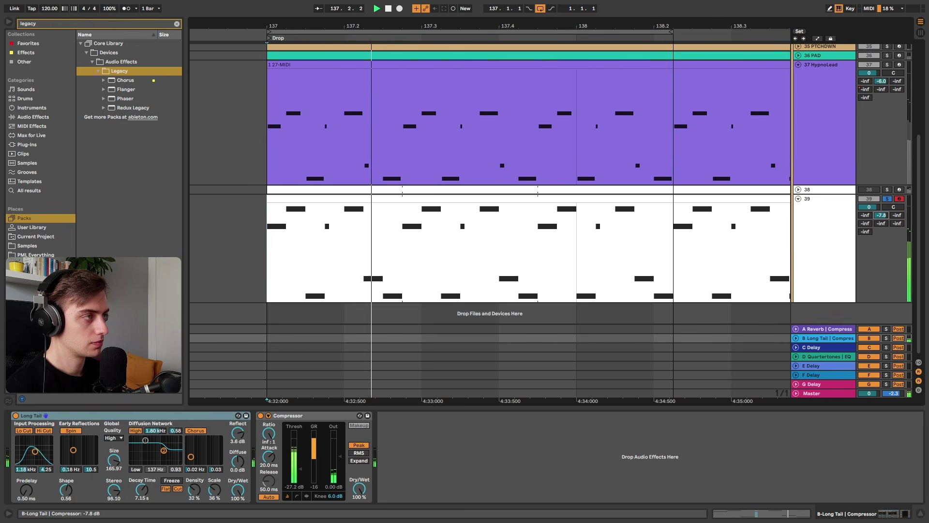
Solo the B Long Tail return to hear its reverb alone, and solo track 39 again with its clip selected.
click(886, 338)
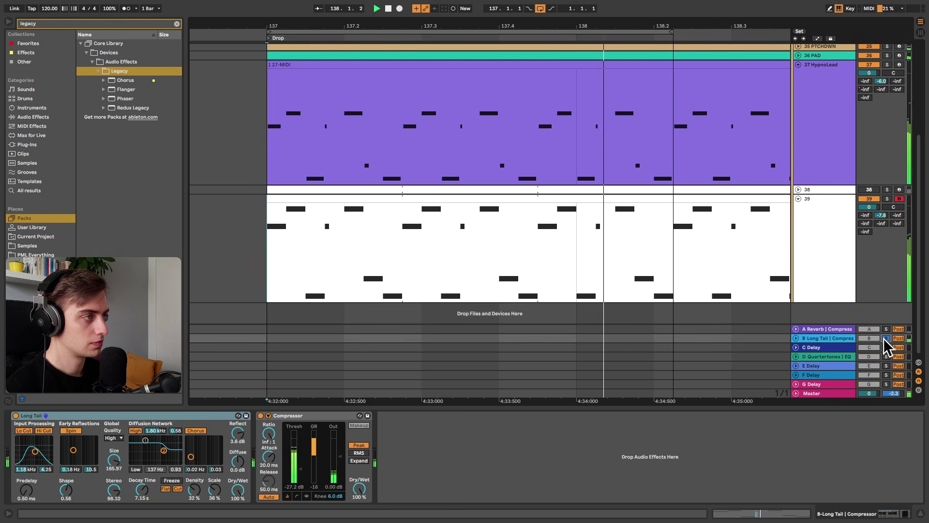
click(887, 199)
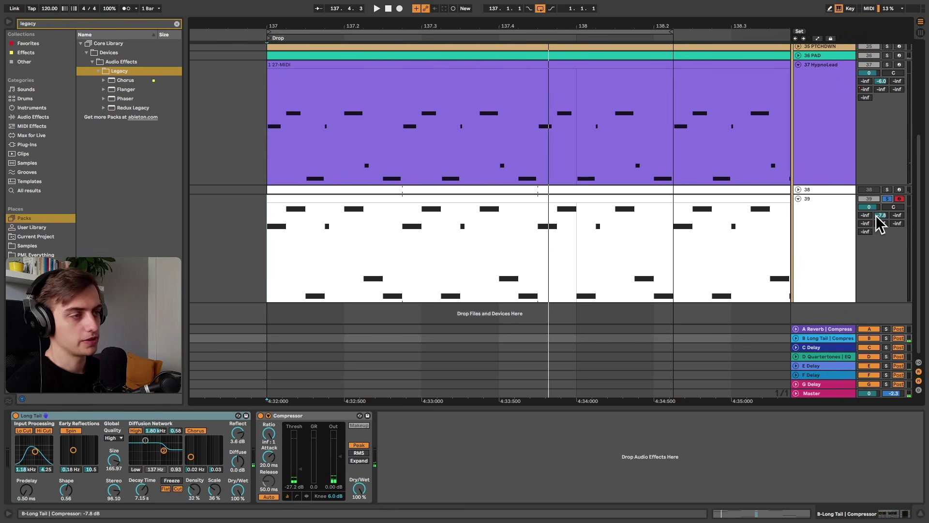
click(616, 301)
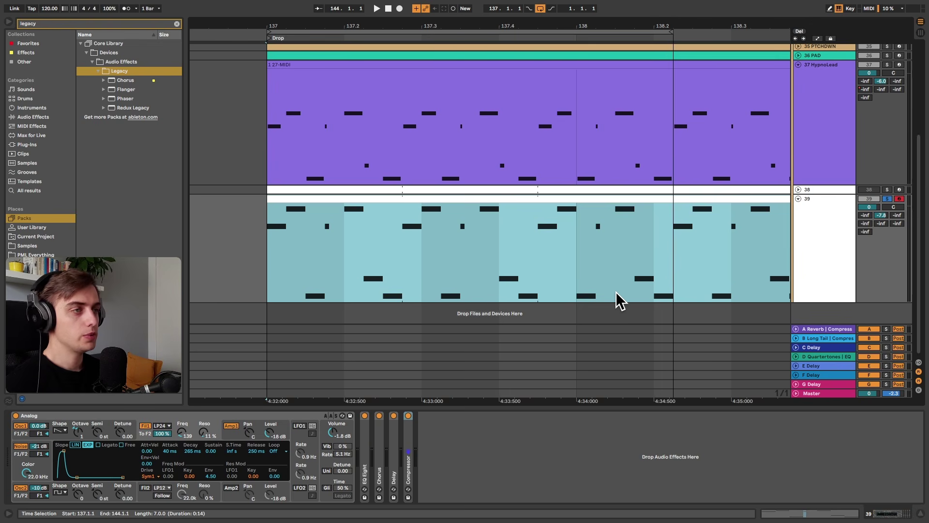